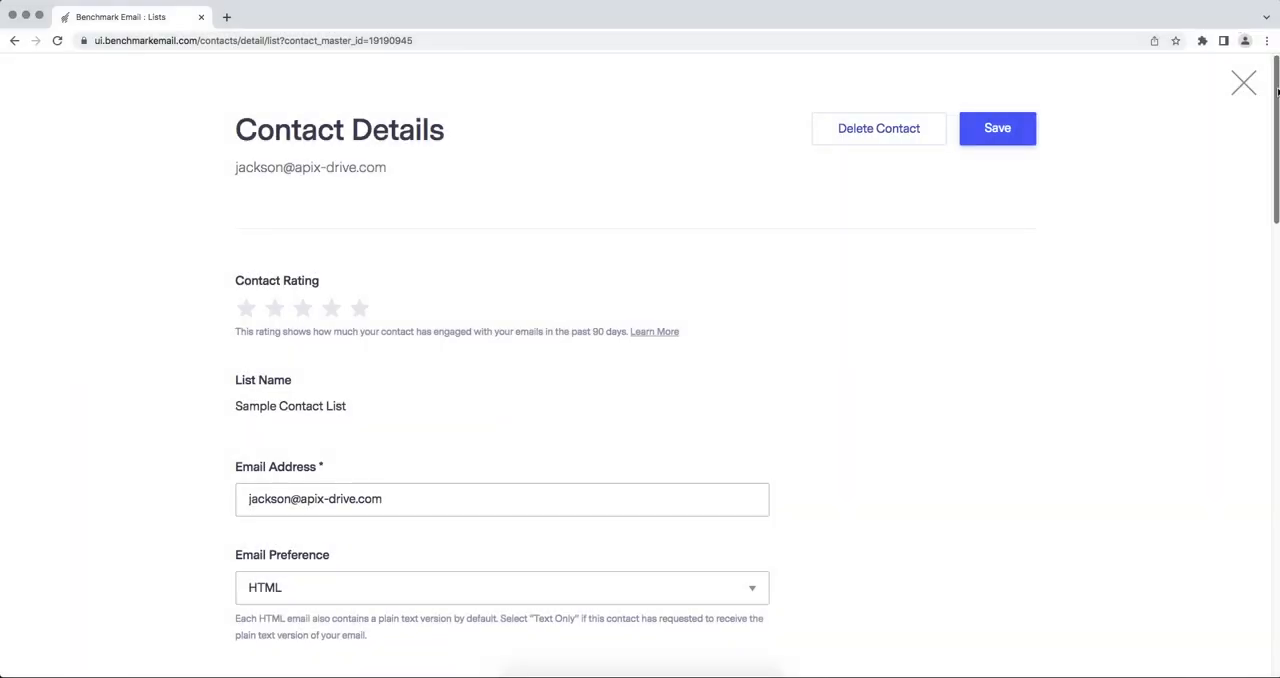
drag(1277, 92, 1277, 279)
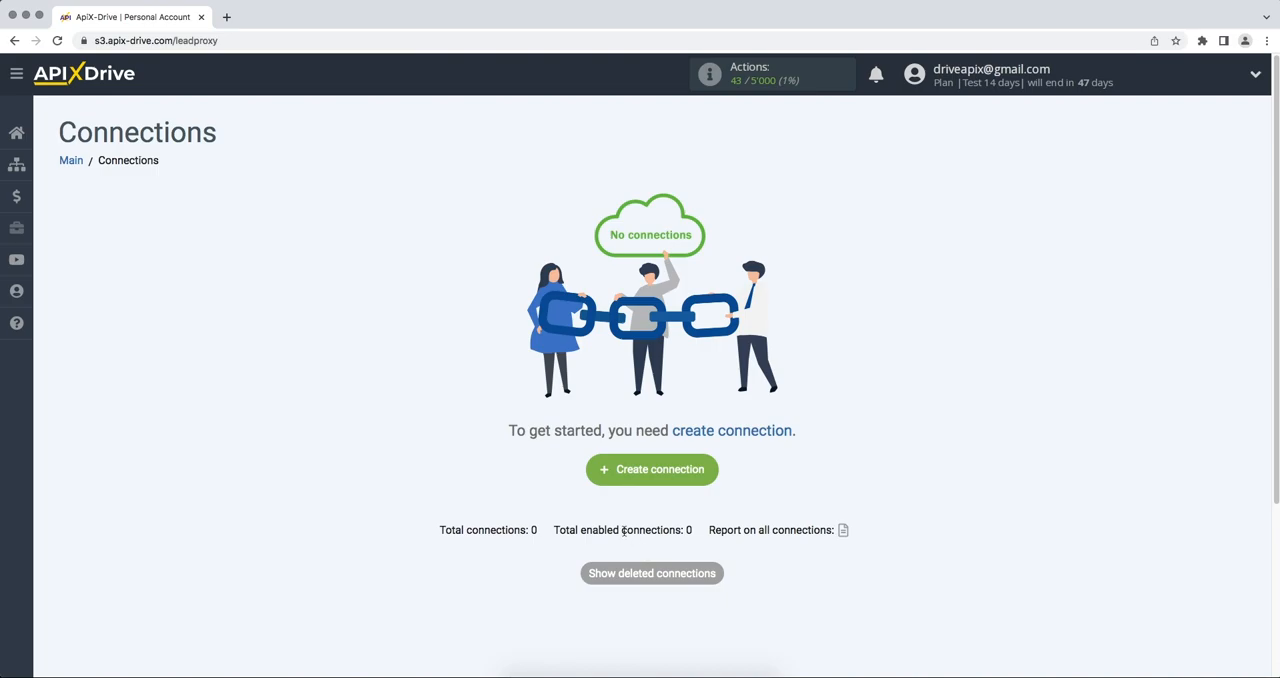
Create a new connection in ApiX-Drive and choose Smartsheet as its data source system.
click(601, 483)
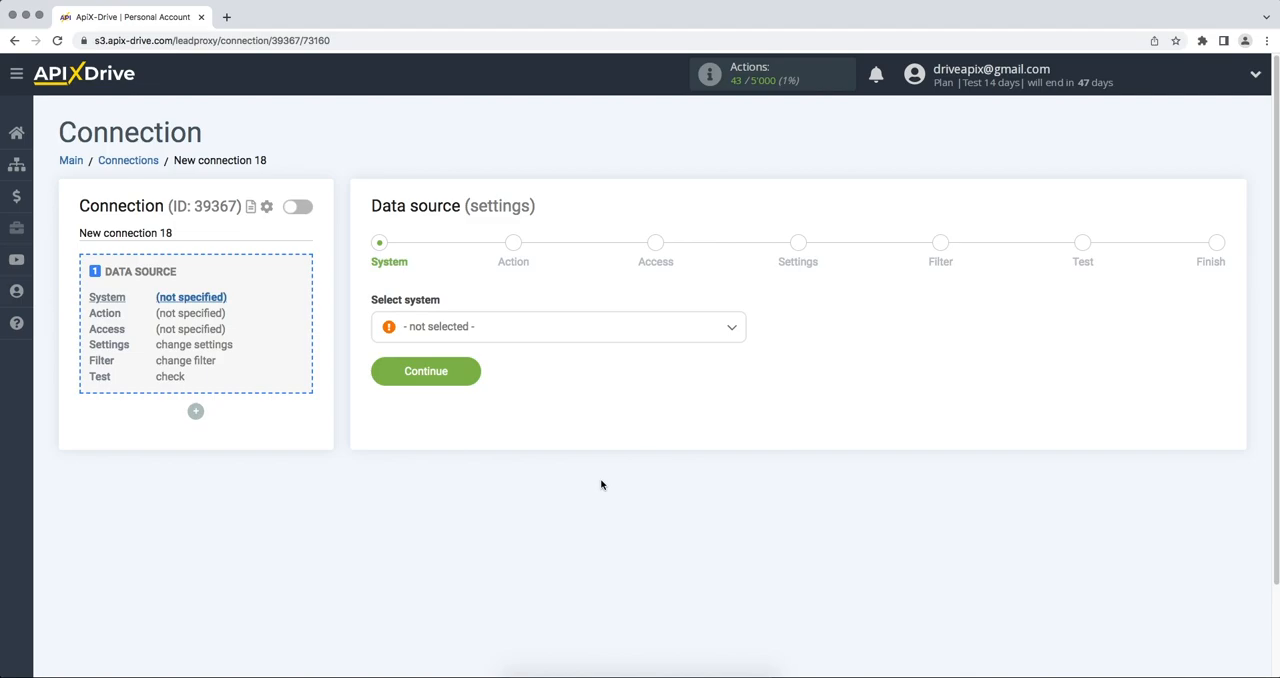
click(580, 332)
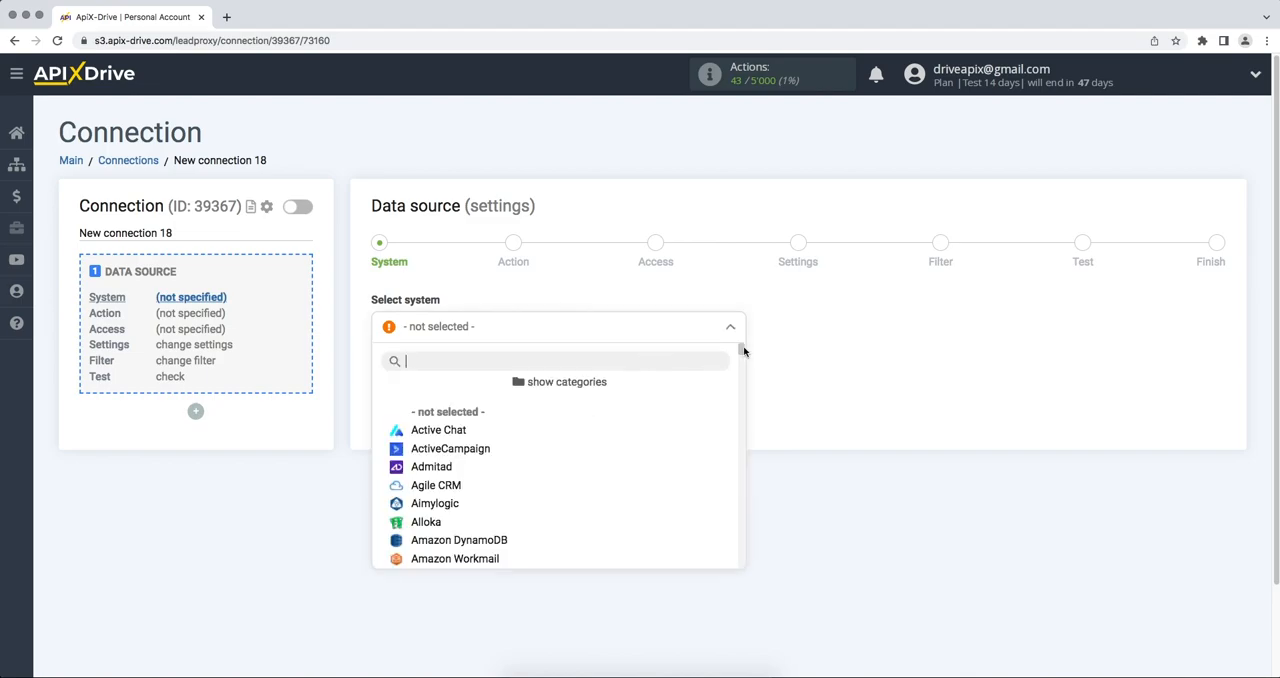
drag(743, 350, 746, 506)
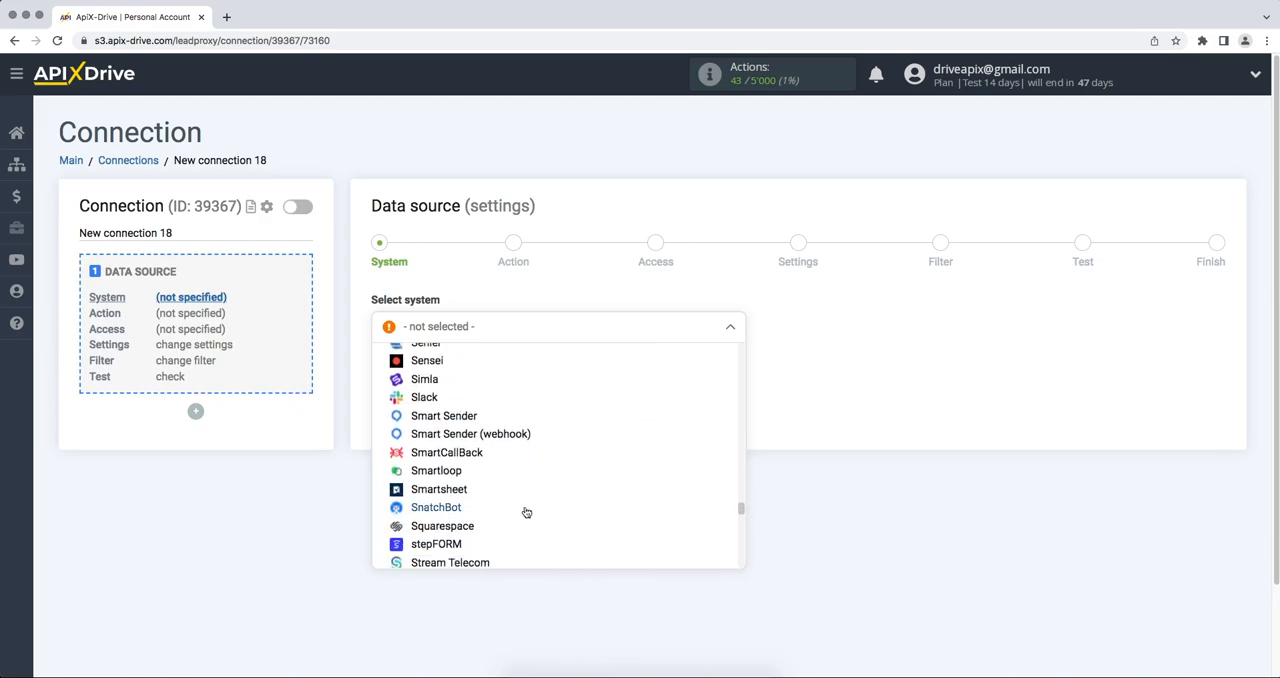
click(474, 489)
click(380, 378)
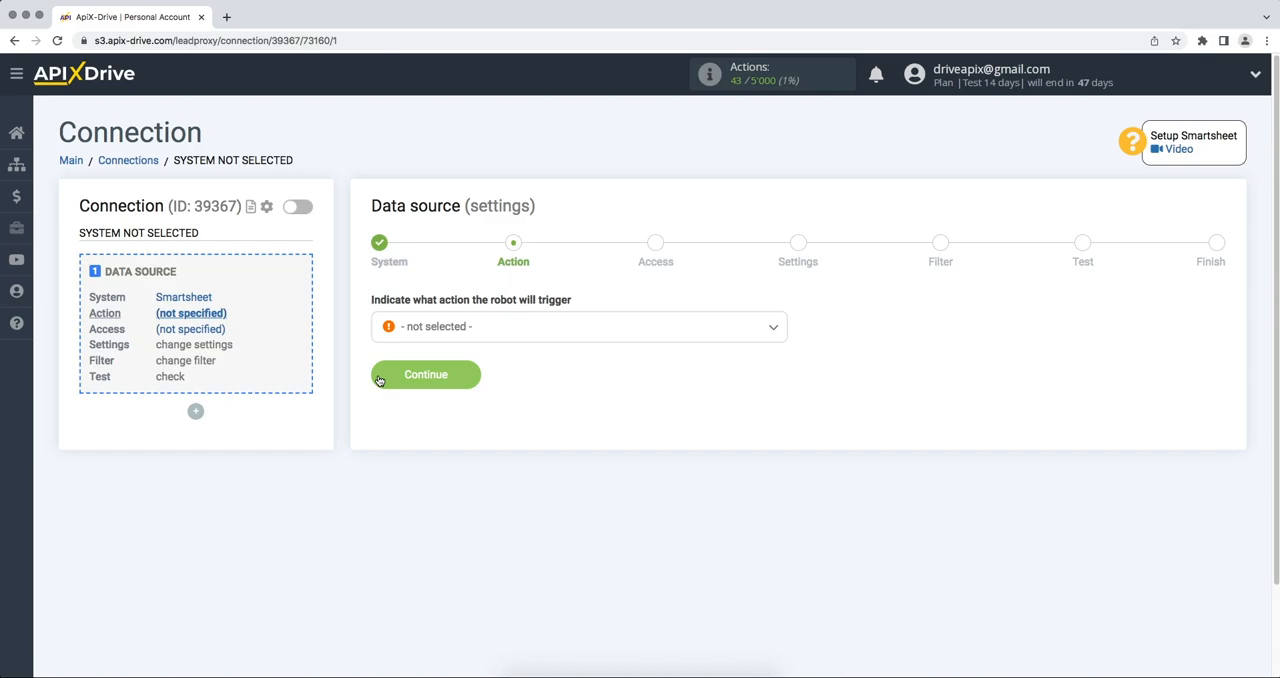
Set the data source action to Get ROWS (new) and continue to account access.
click(445, 337)
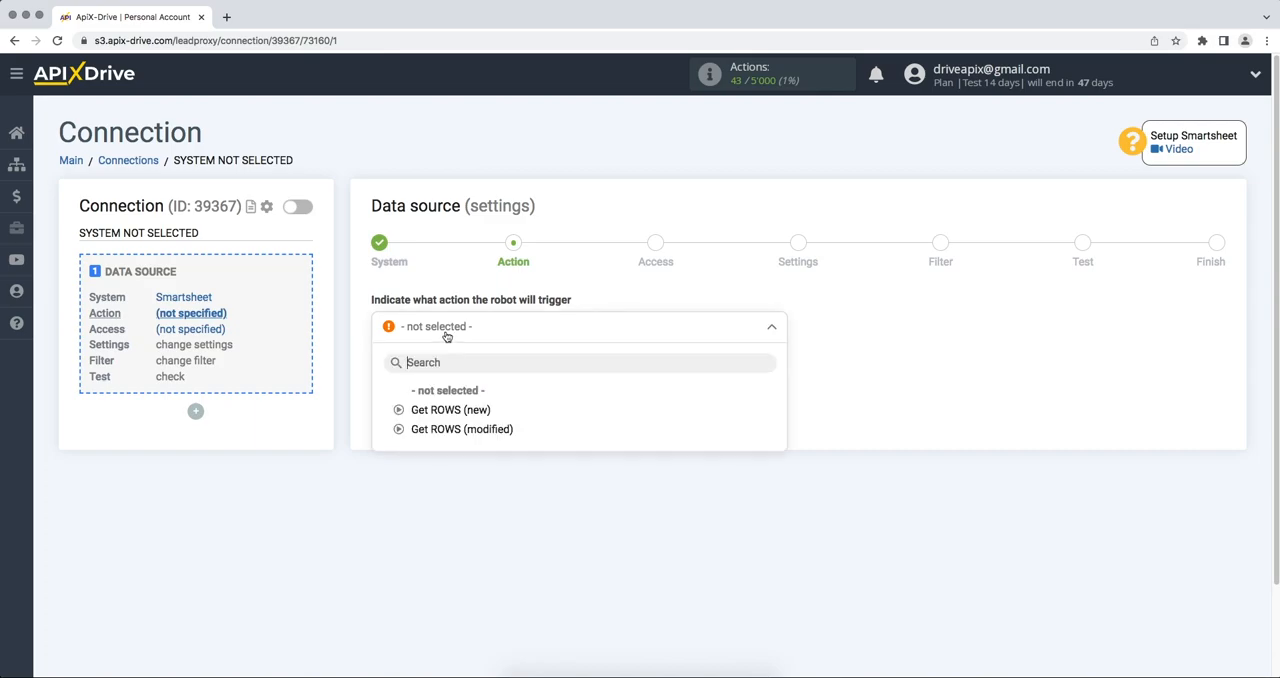
click(446, 412)
click(381, 382)
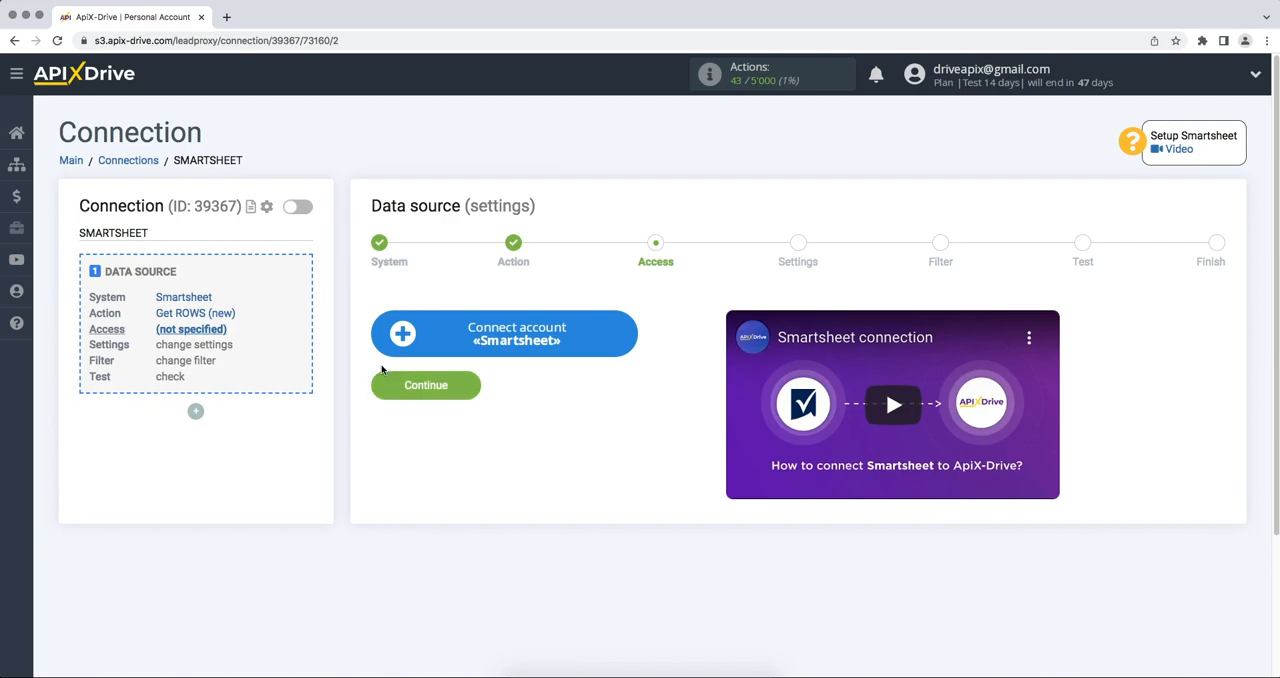
Start connecting a Smartsheet account and sign in with the account e-mail and password.
click(403, 333)
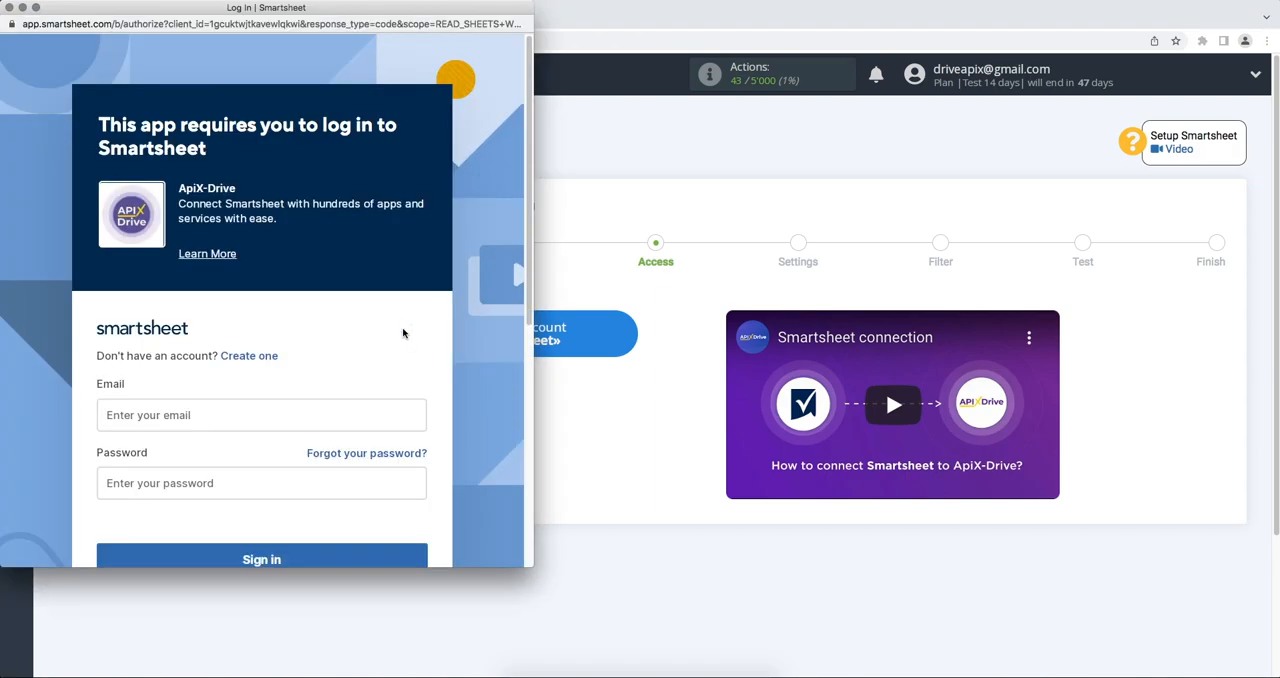
click(310, 415)
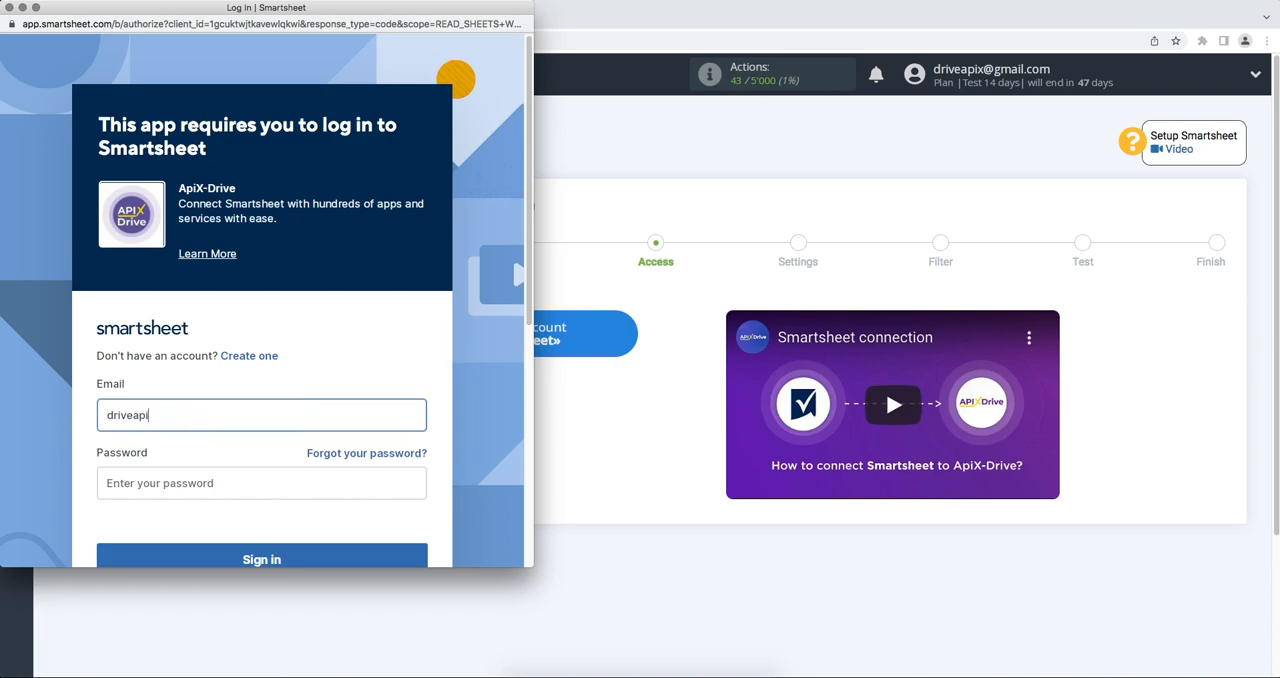
click(305, 492)
text(••••••)
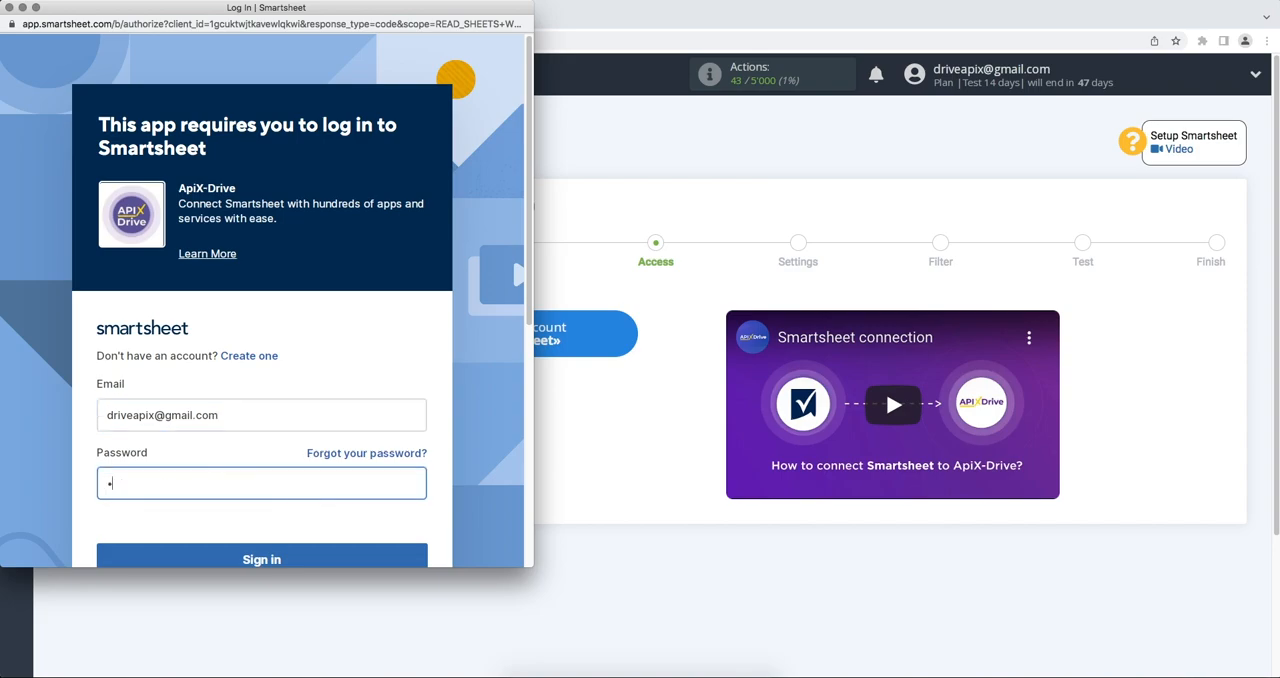
text(••••••)
scroll(306, 509, down, 2)
click(306, 494)
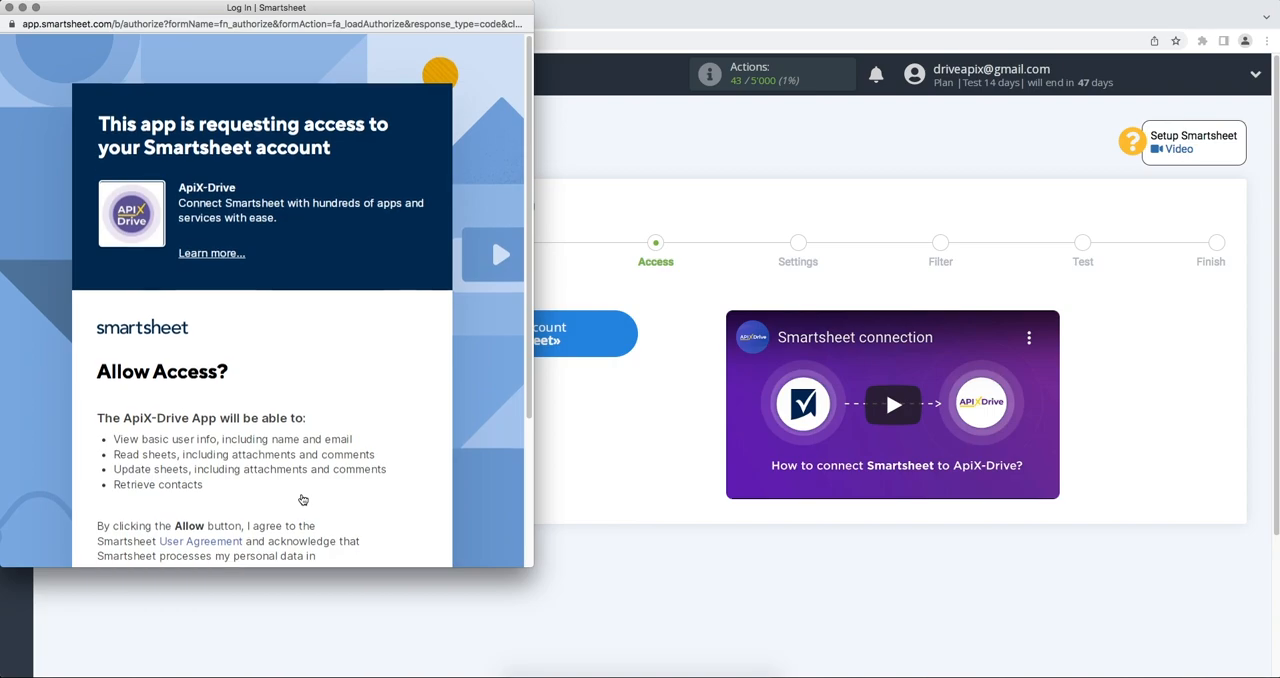
Allow ApiX-Drive access to the Smartsheet account and select that account as the data source login.
scroll(303, 499, down, 3)
click(302, 518)
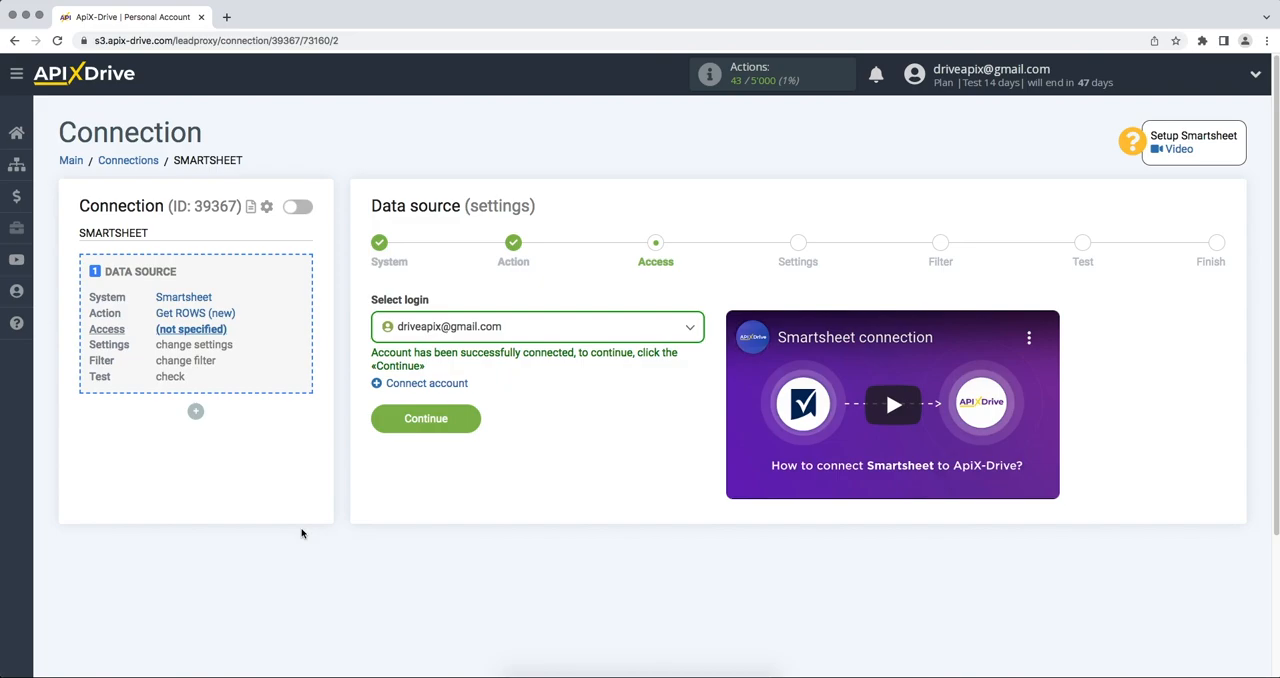
click(466, 326)
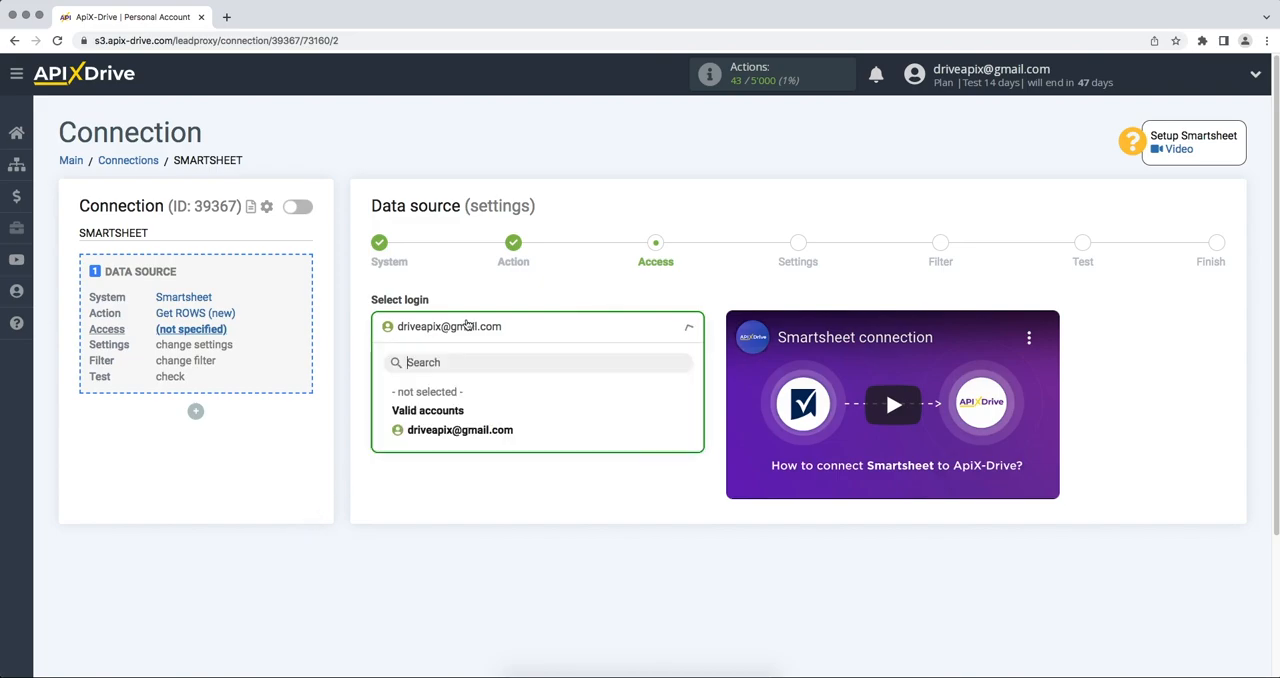
click(448, 432)
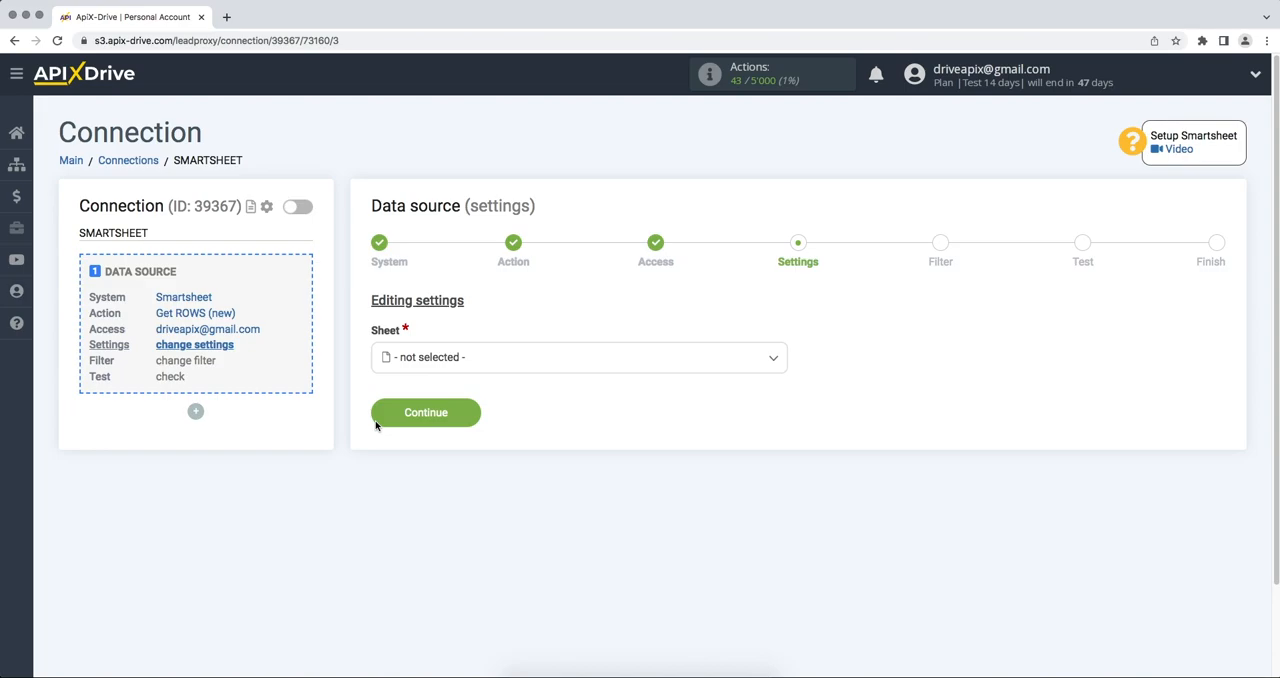
Select the ApiX-Drive sheet as the source and complete the data source setup without a filter, accepting the test data.
click(425, 368)
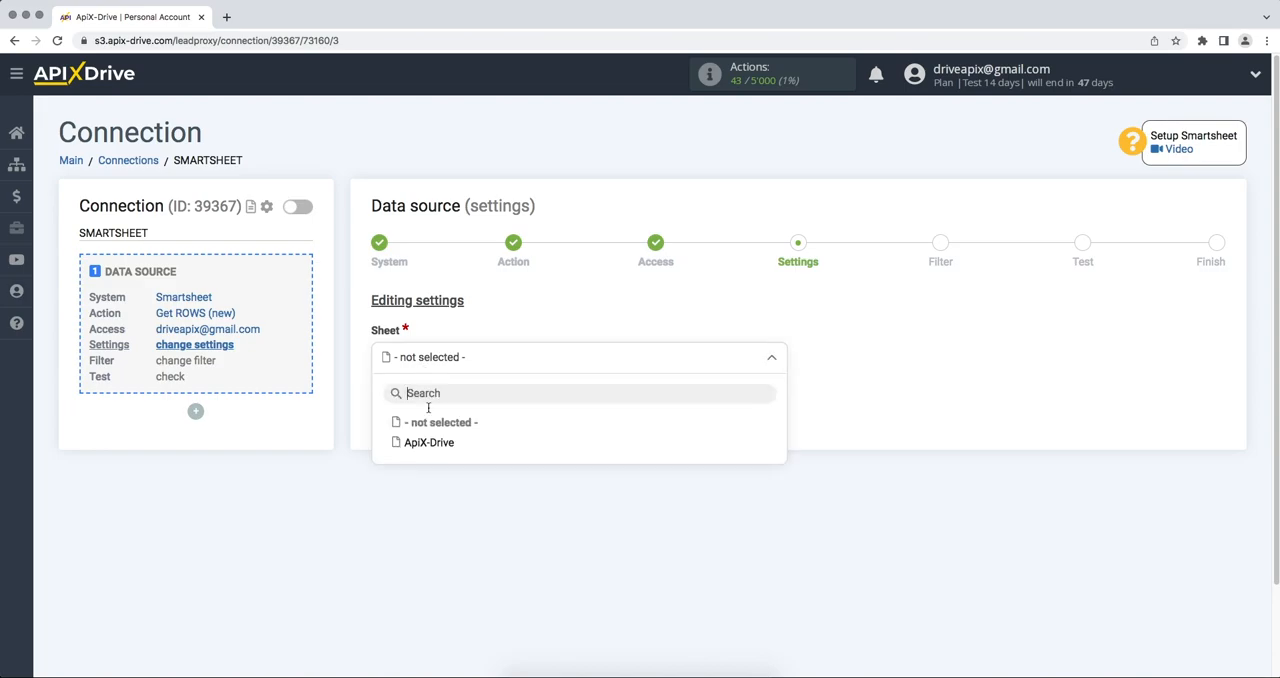
click(429, 445)
click(385, 424)
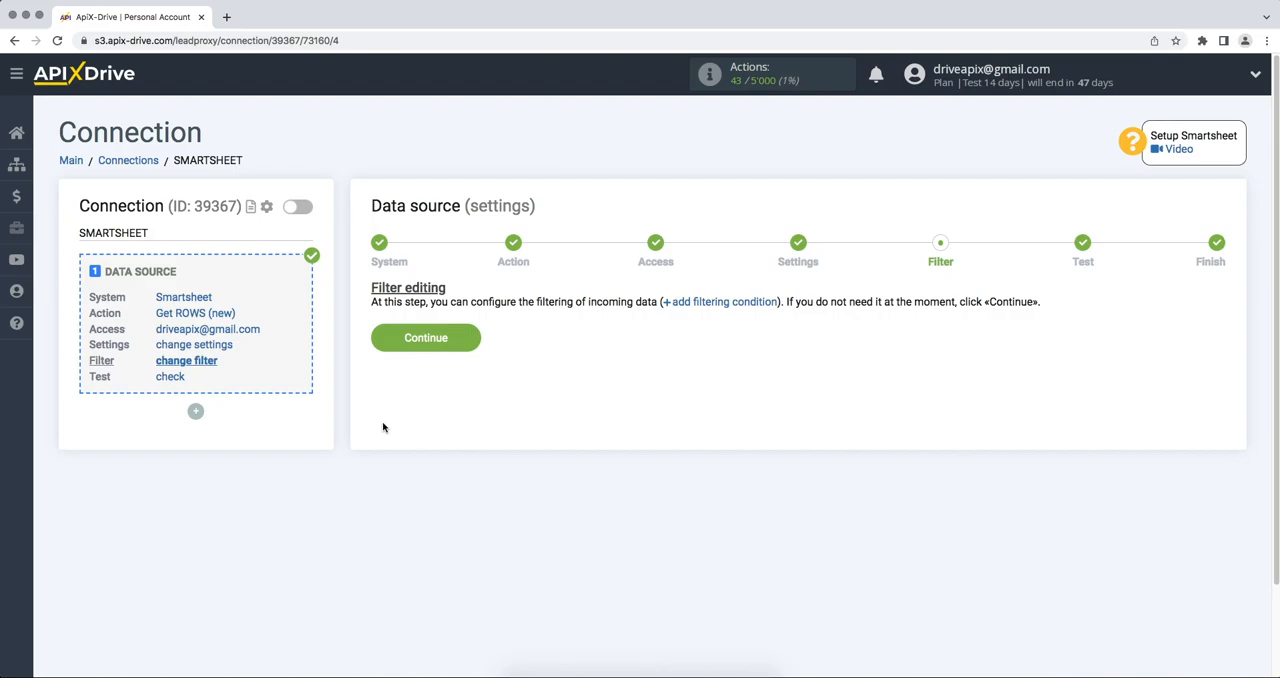
click(384, 342)
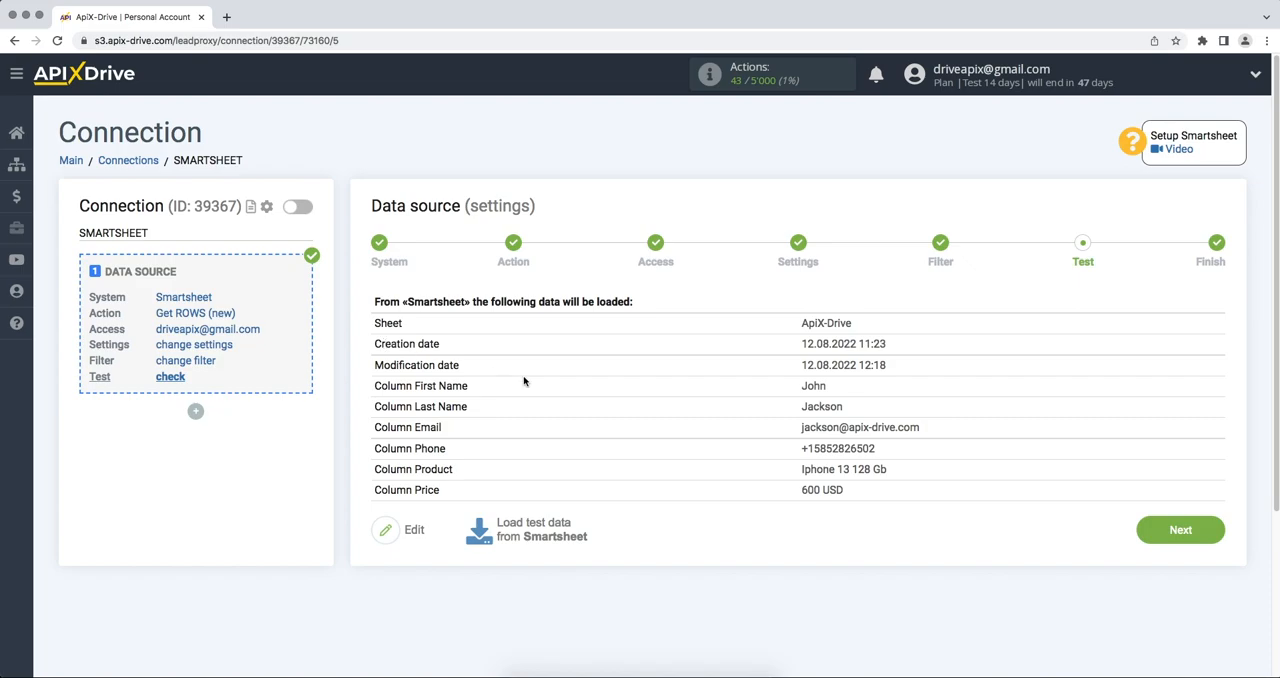
click(1155, 538)
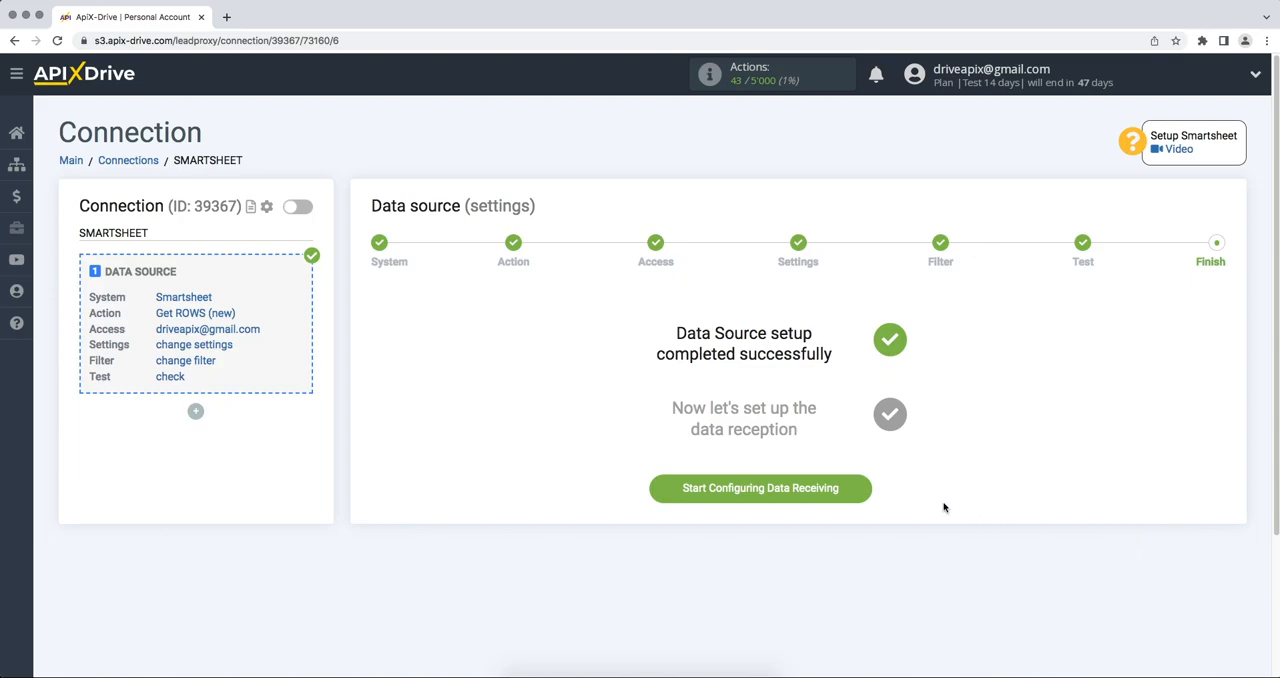
Start configuring data receiving and choose Benchmark Email as the data destination system.
click(856, 489)
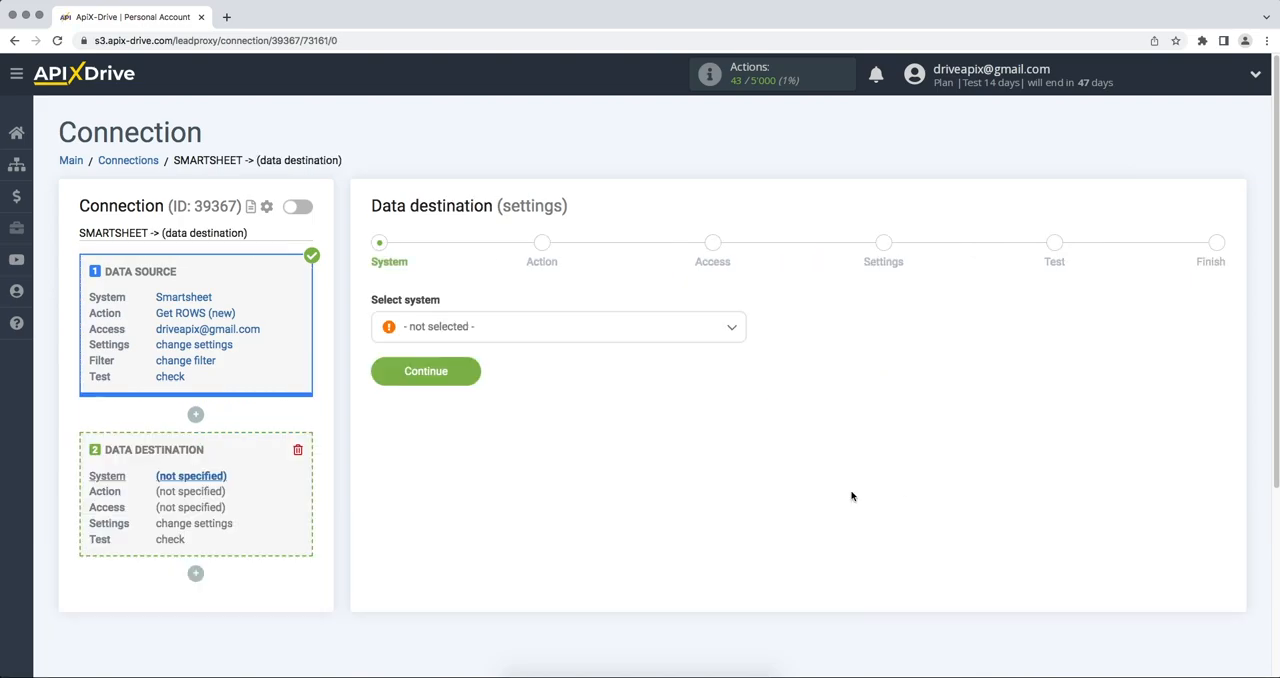
click(697, 332)
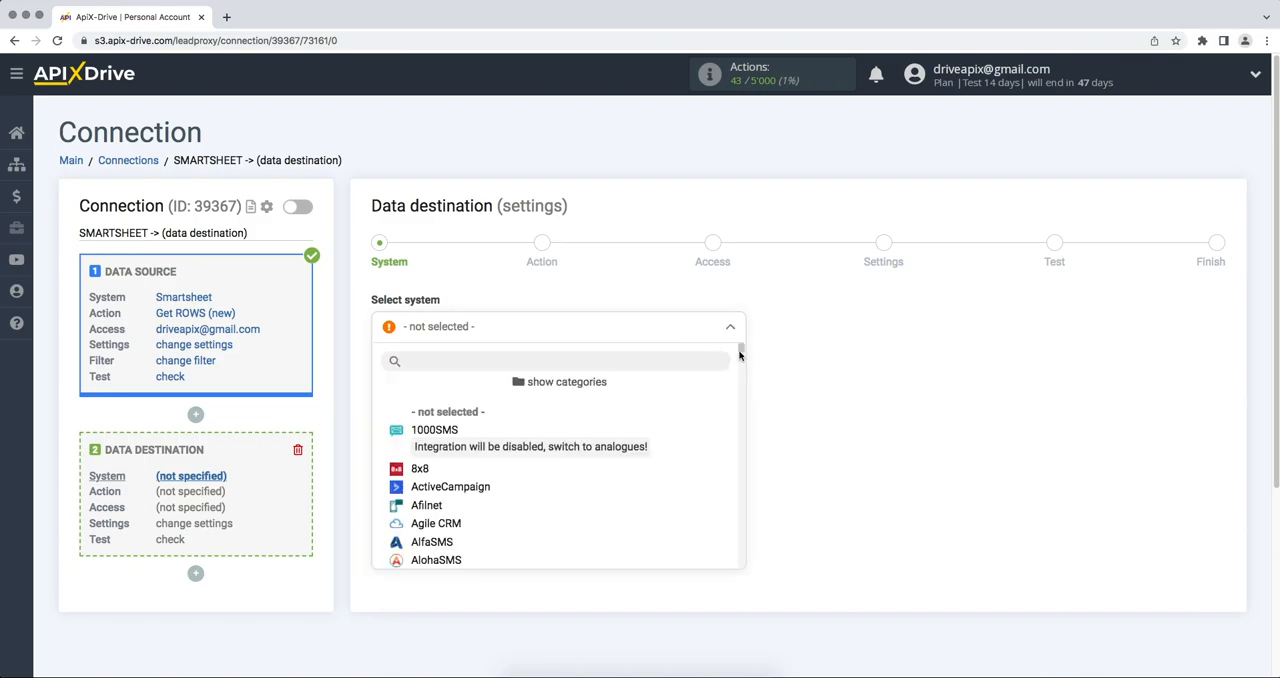
scroll(557, 400, down, 8)
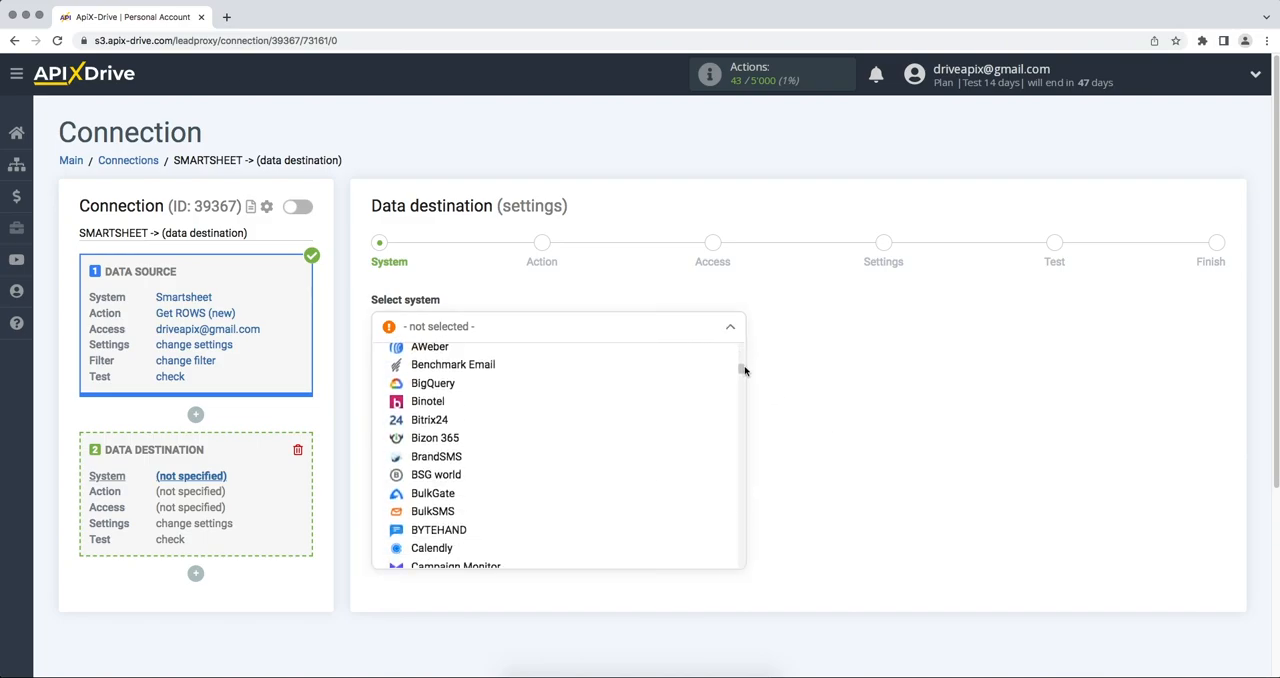
click(554, 365)
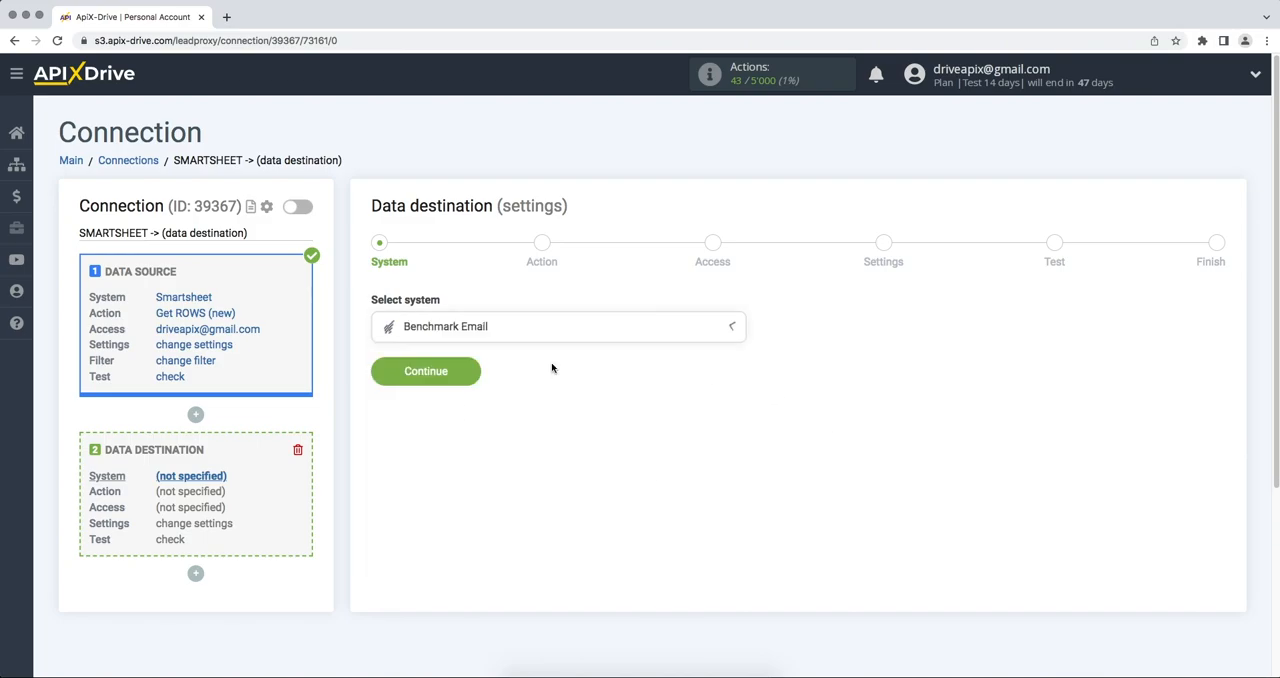
click(373, 378)
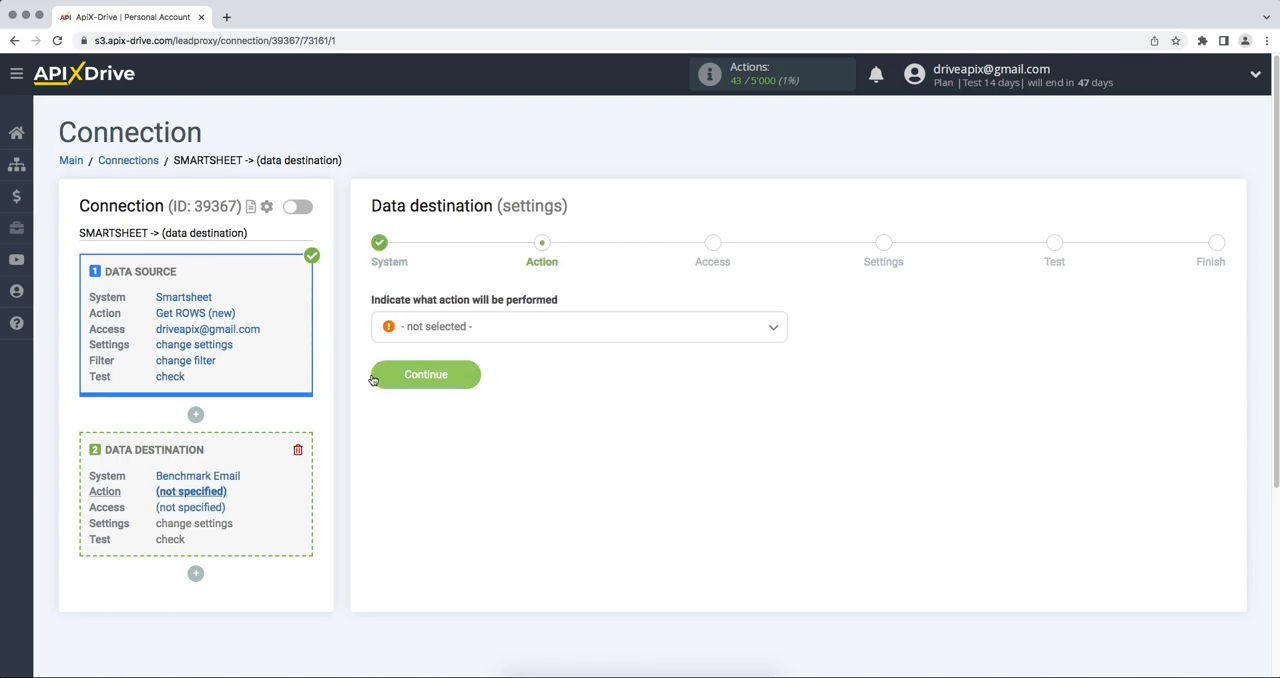
Set the data destination action to Add CONTACT and continue to account access.
click(447, 326)
click(449, 406)
click(381, 380)
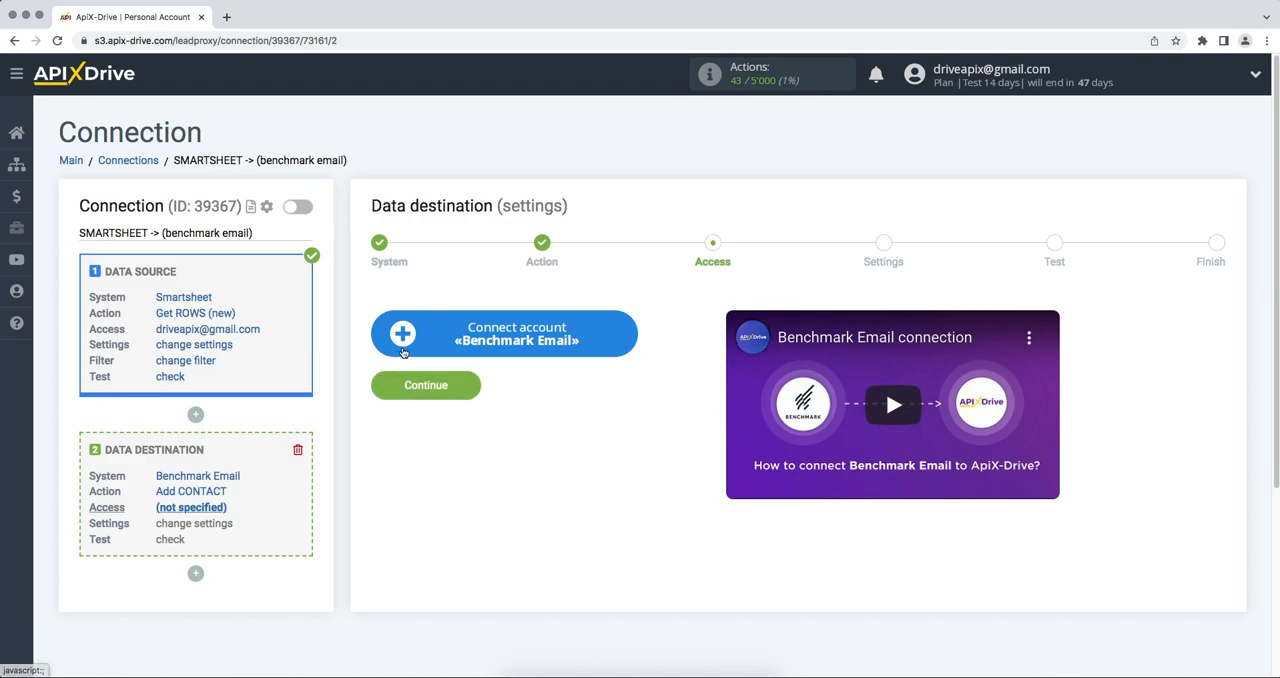
Start connecting a Benchmark Email account and copy the API key from the Integrations page in Benchmark Email.
click(403, 350)
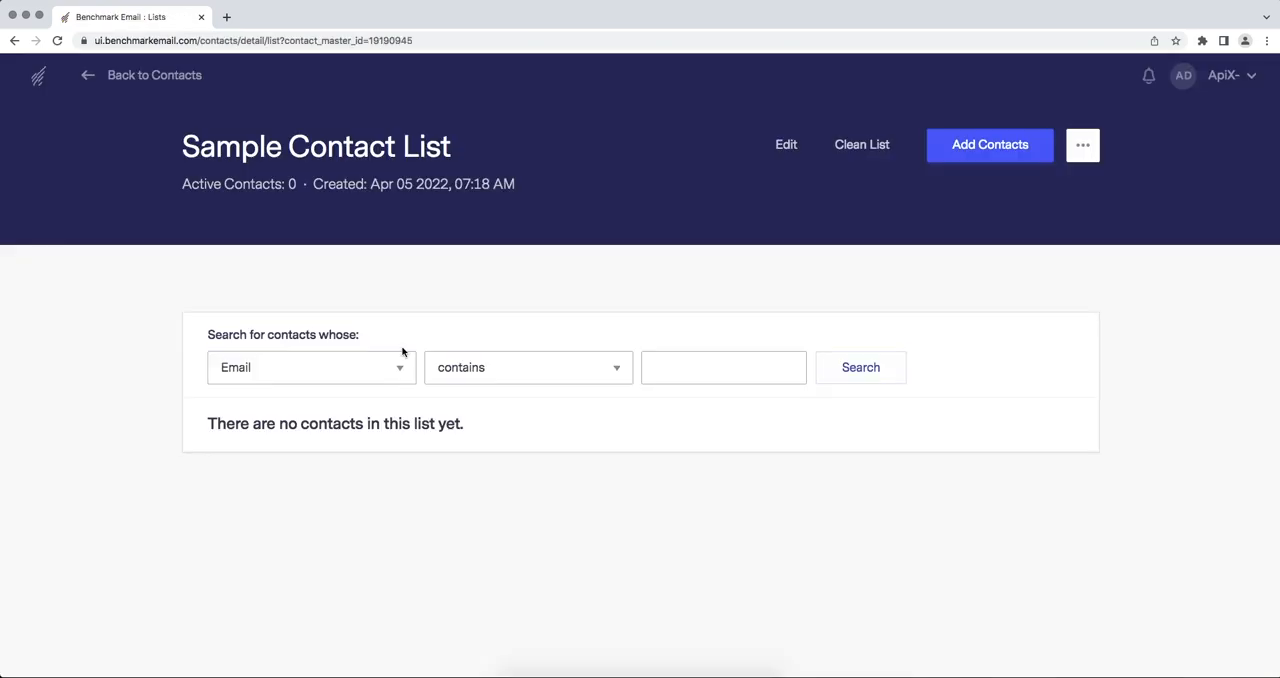
click(1230, 75)
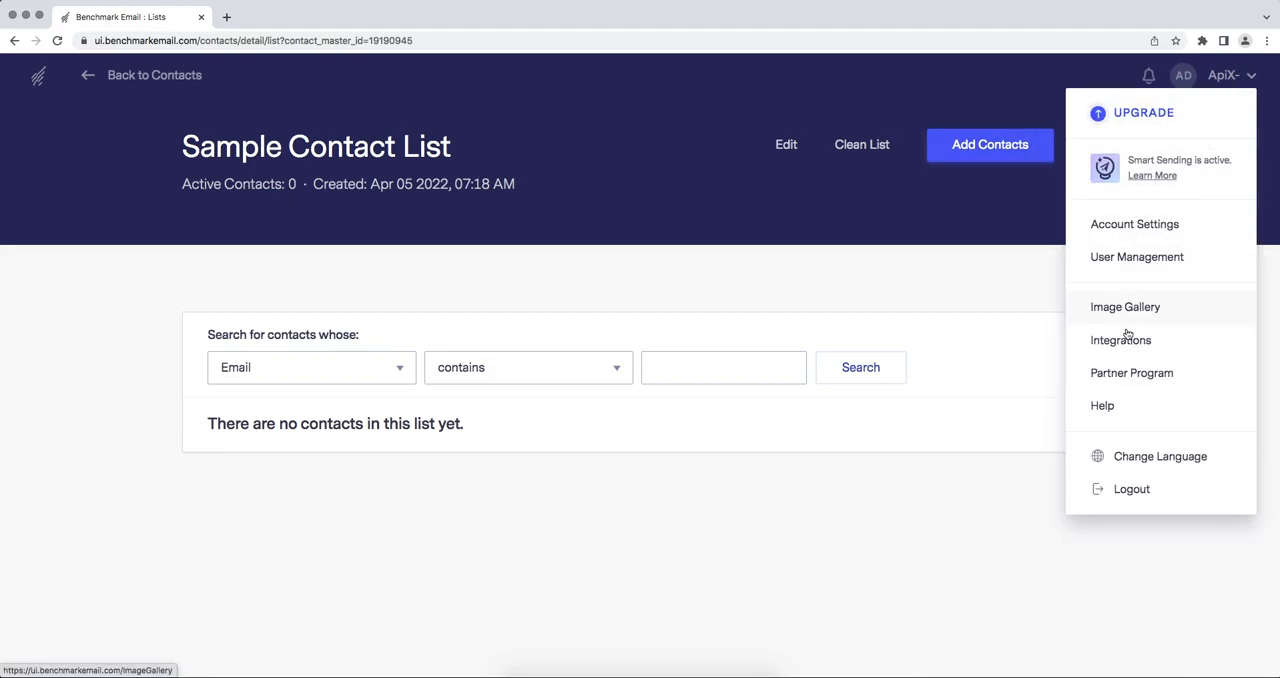
click(1125, 340)
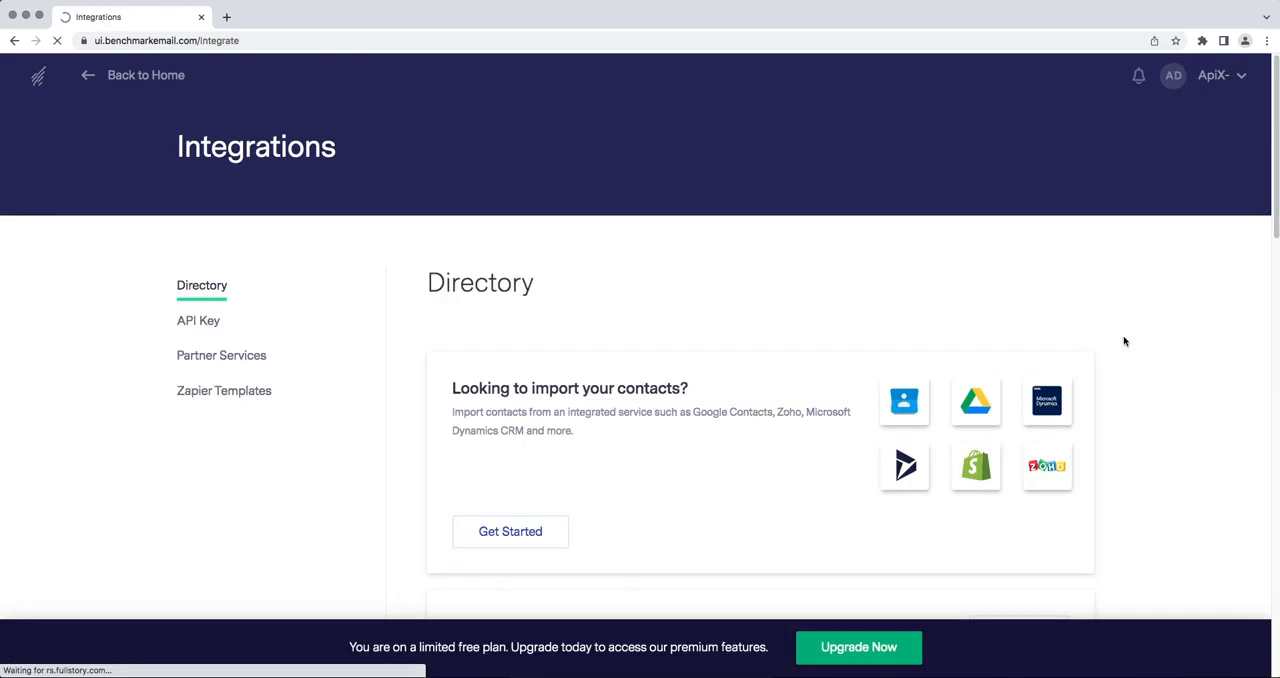
click(216, 327)
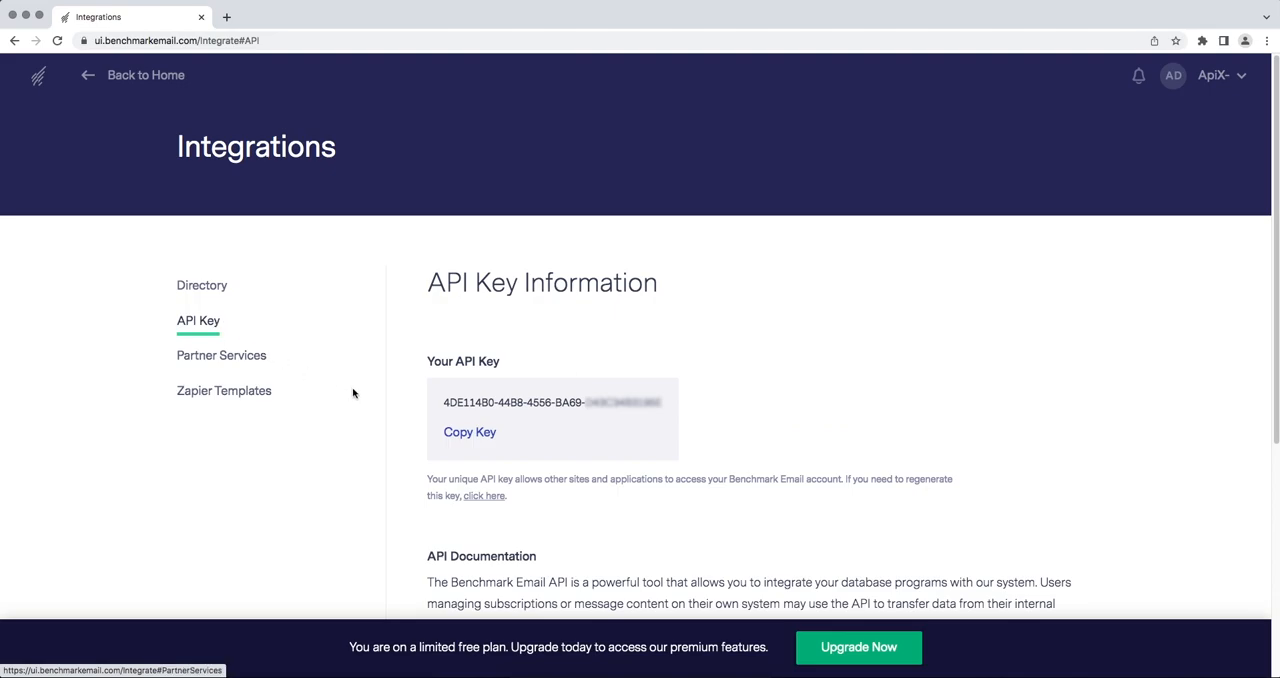
drag(441, 402, 662, 411)
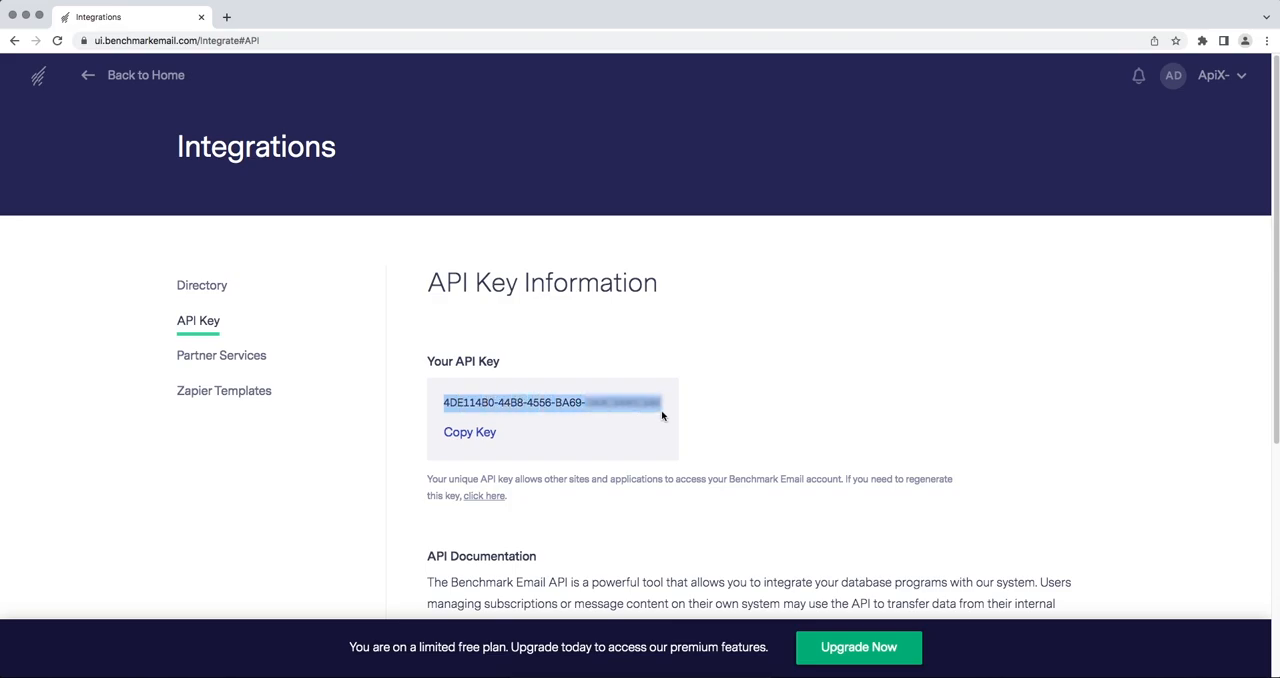
right_click(642, 404)
click(665, 431)
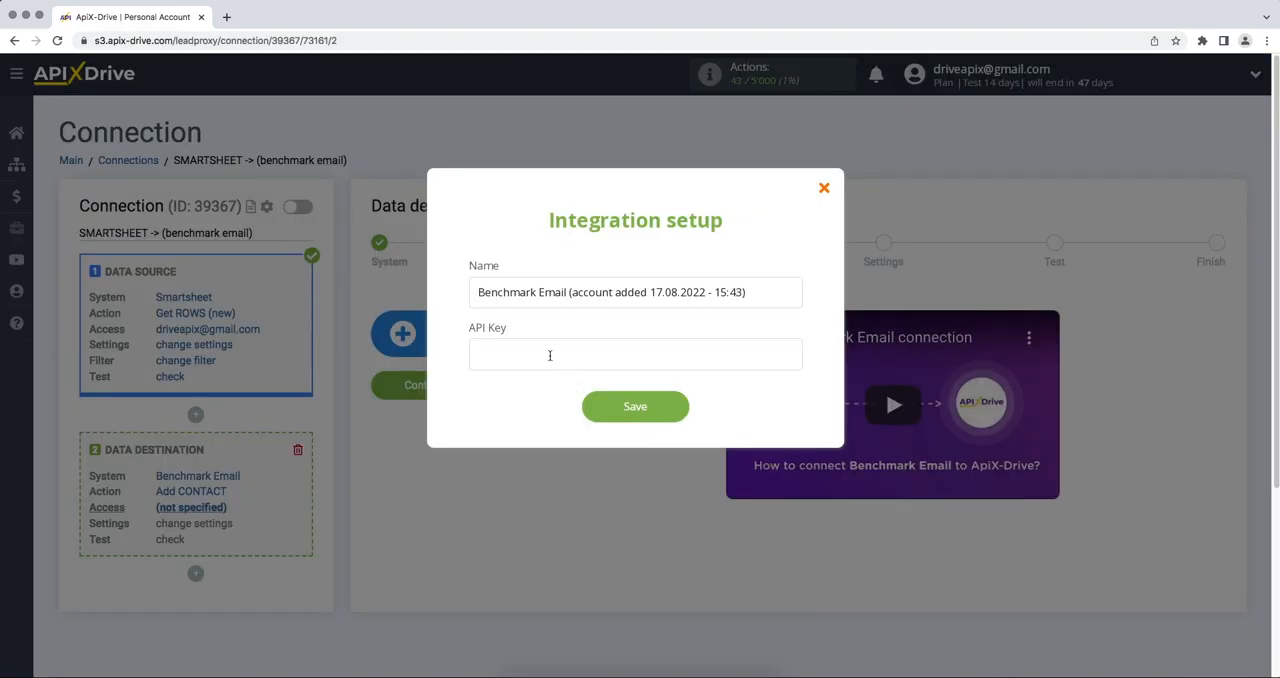
Paste the API key into the Benchmark Email integration setup in ApiX-Drive and save the account.
right_click(550, 355)
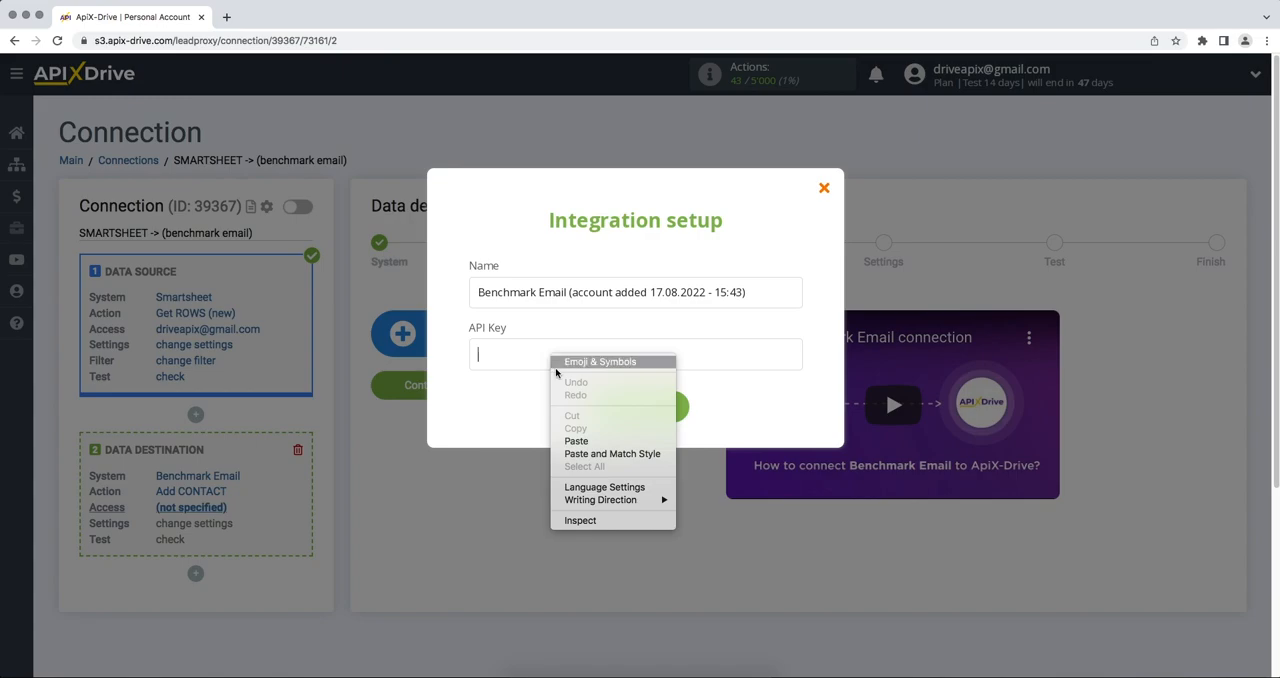
click(573, 433)
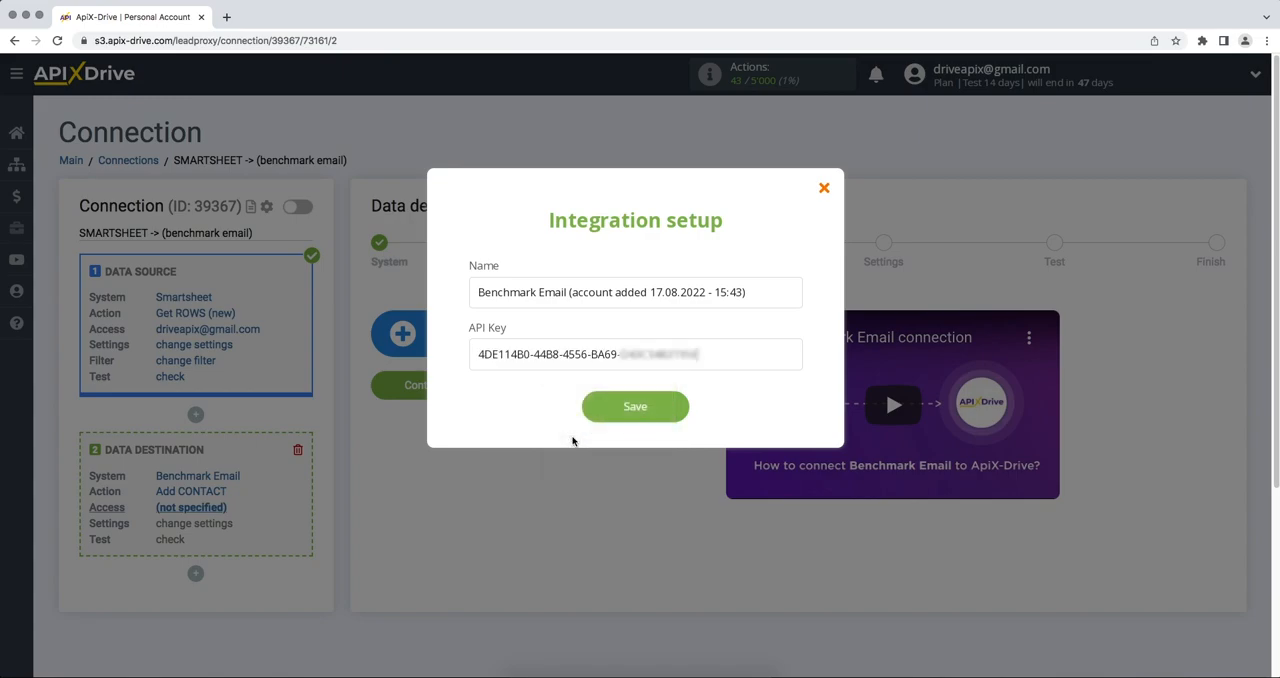
click(588, 416)
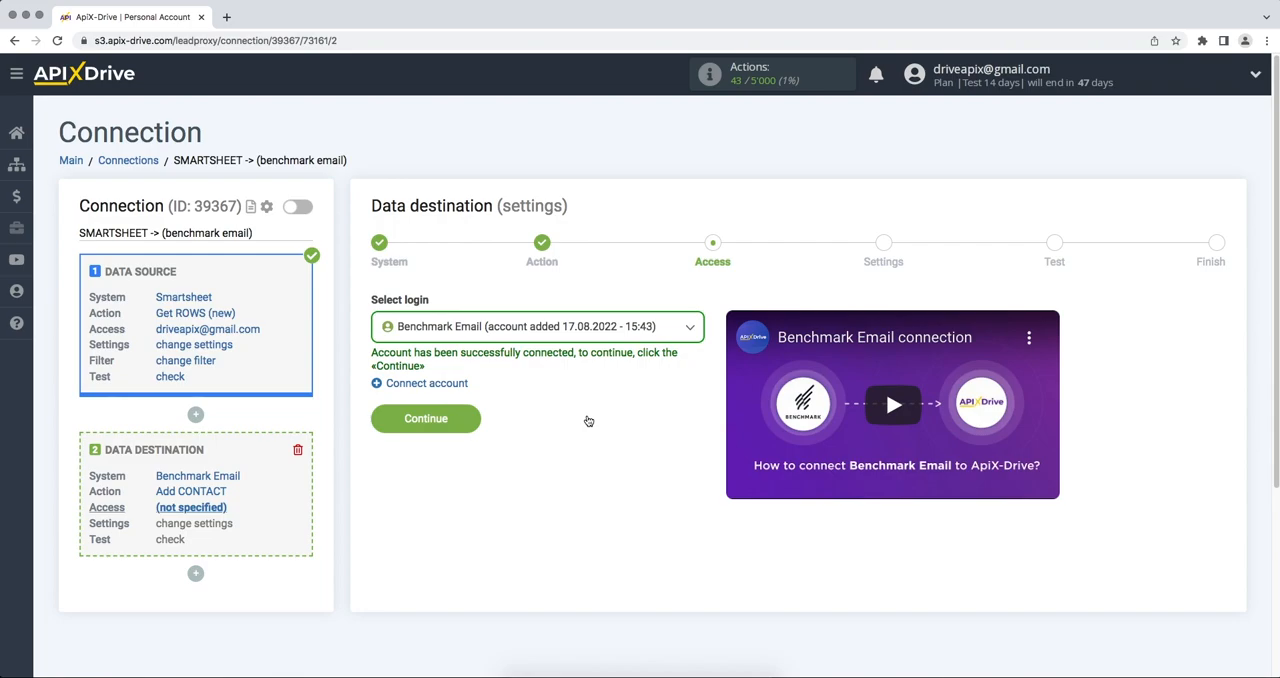
Use the connected Benchmark Email account for access and choose Sample Contact List as the destination list.
click(570, 328)
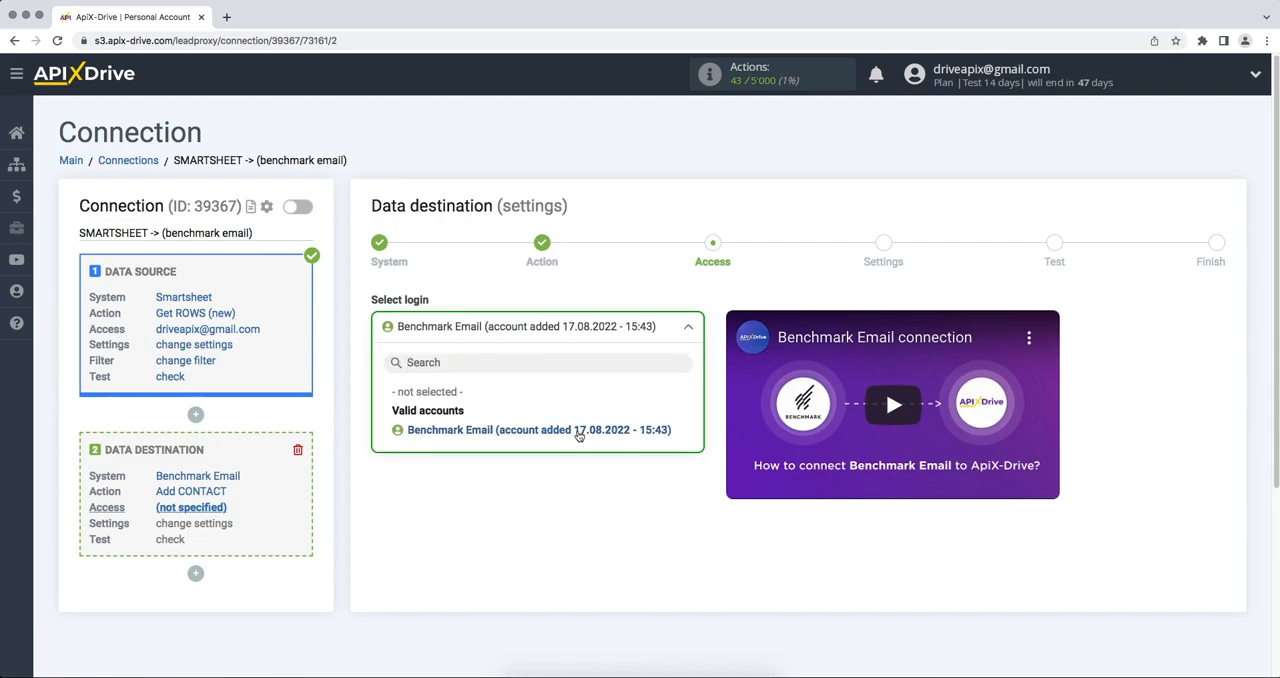
click(578, 431)
click(378, 428)
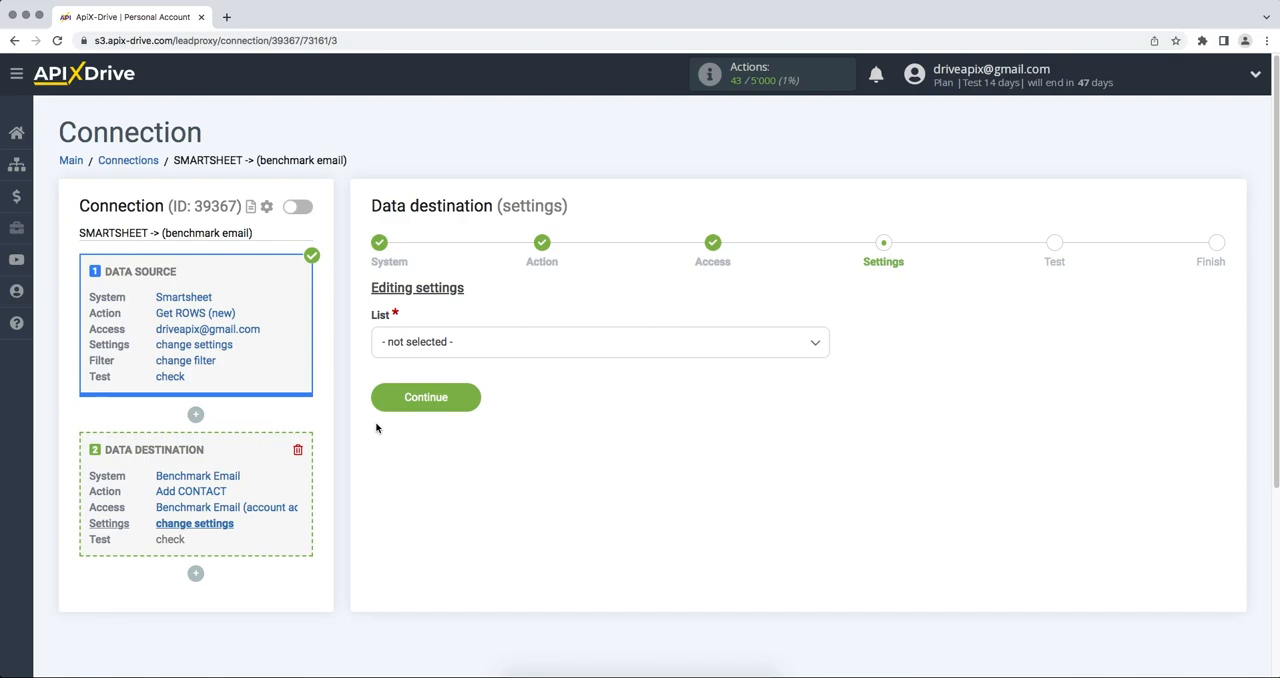
click(456, 354)
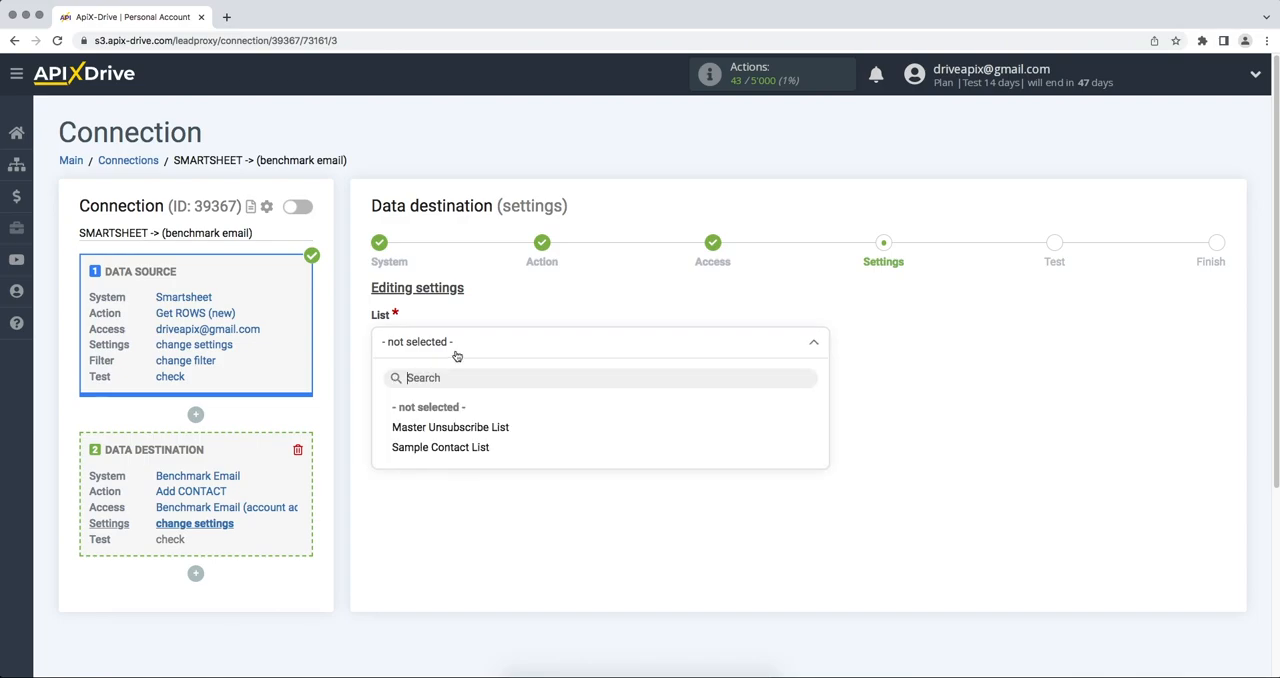
click(453, 448)
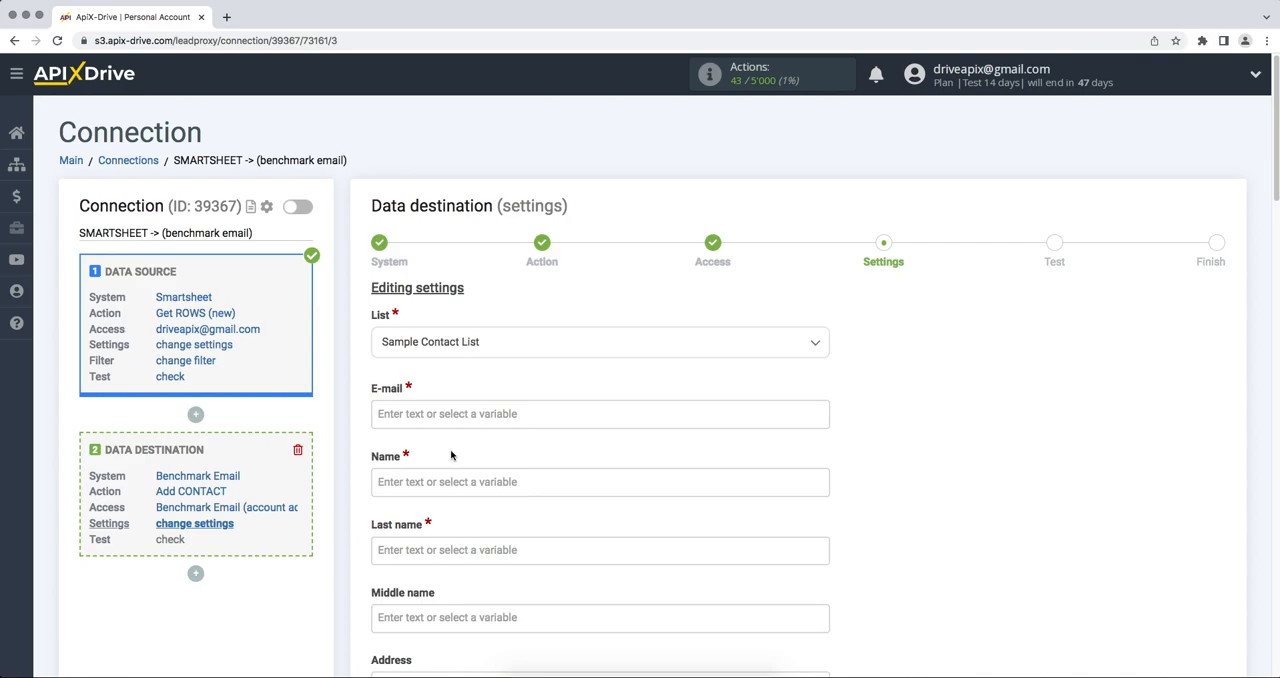
Map the E-mail, Name and Last name fields to the Smartsheet Email, First Name and Last Name columns.
click(387, 418)
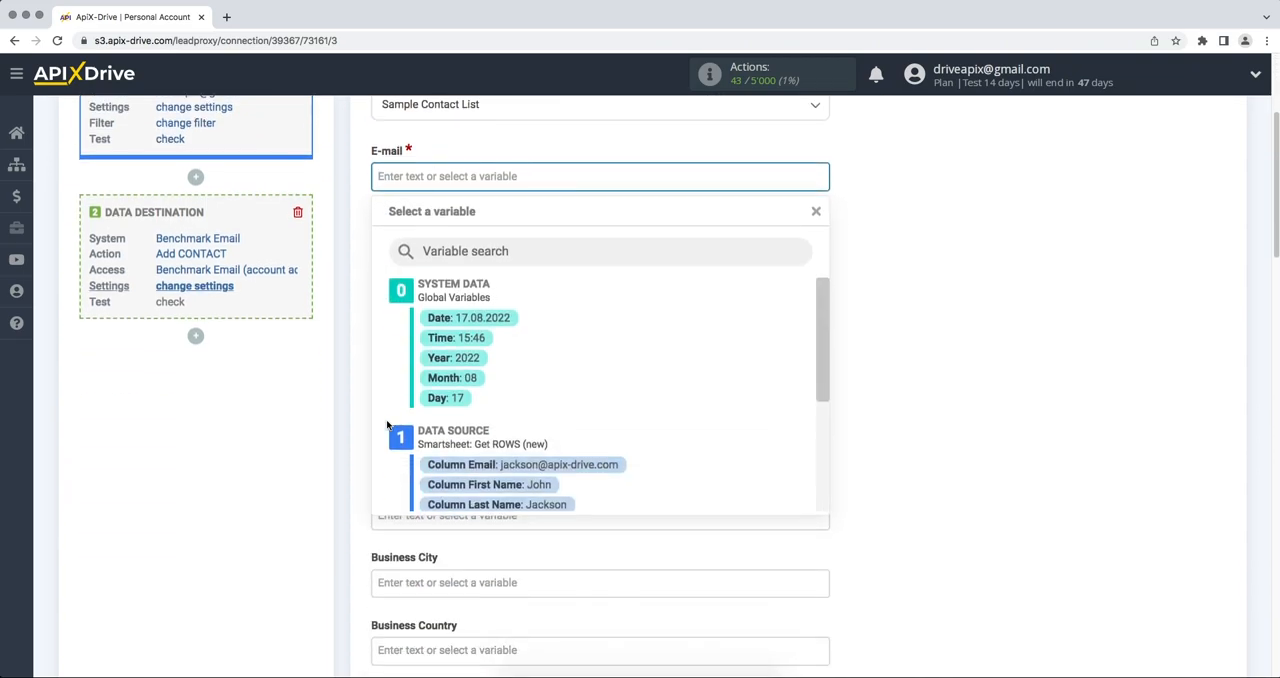
click(449, 463)
click(432, 245)
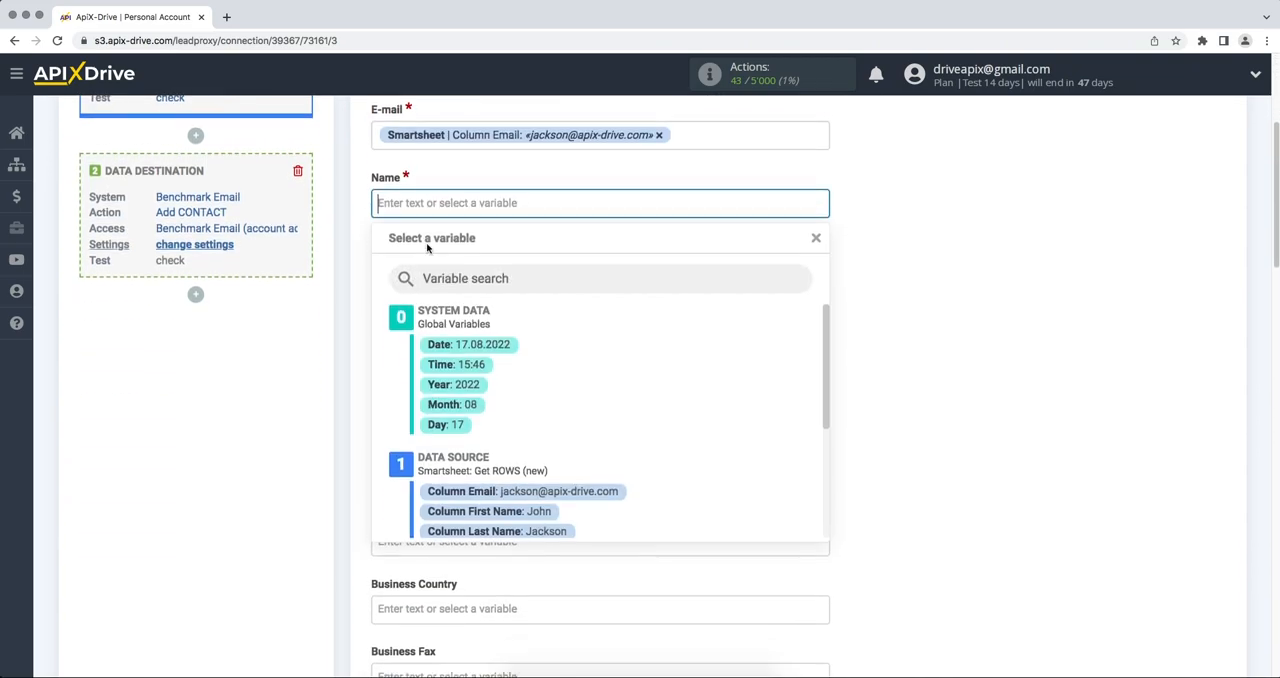
click(485, 477)
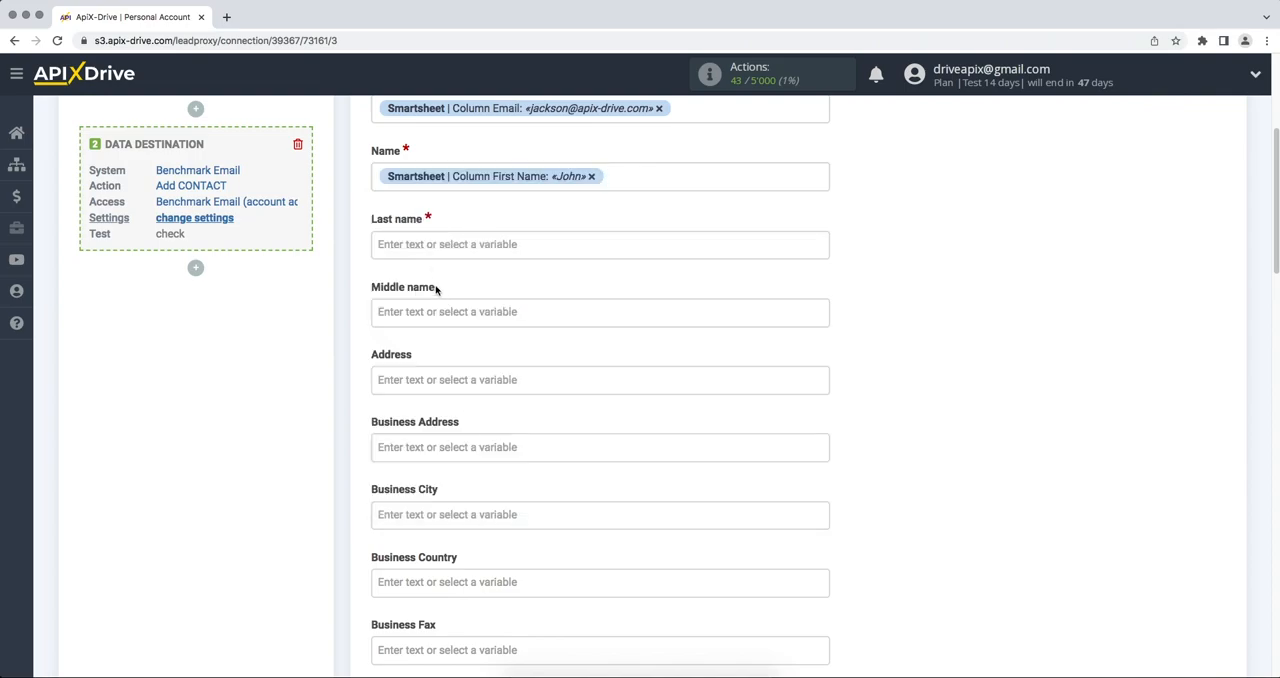
click(430, 243)
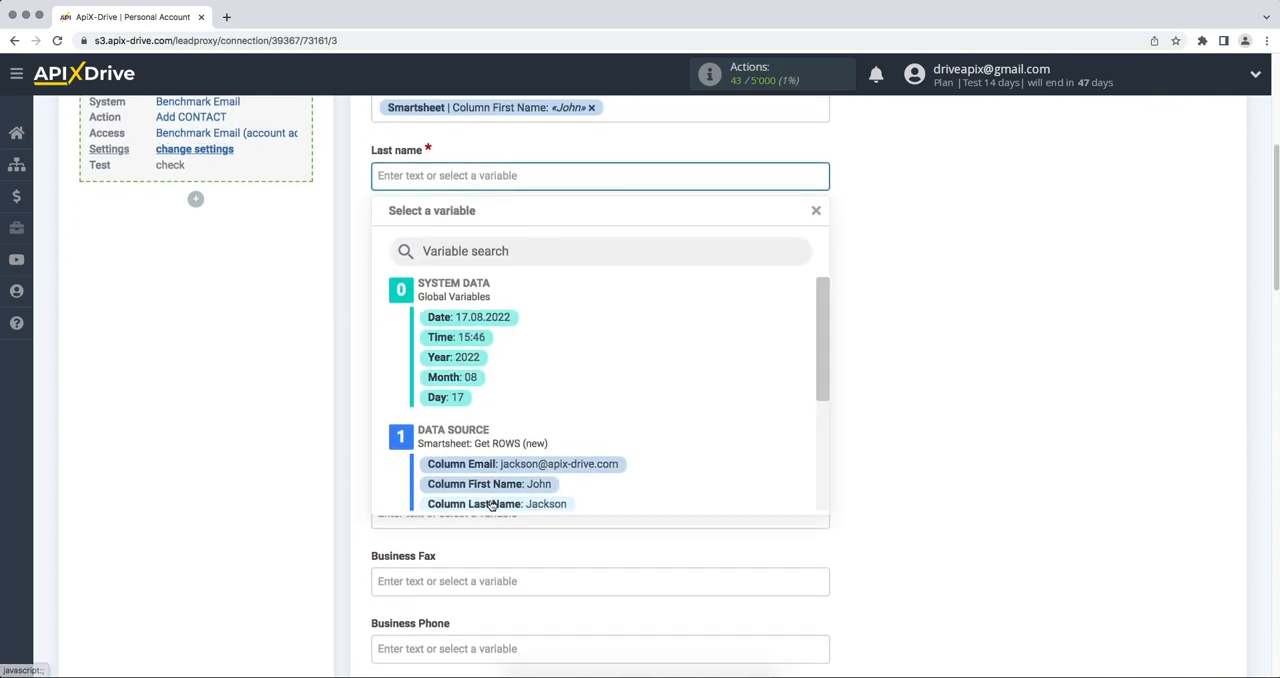
click(490, 502)
Fill in the Job Title field with the fixed text "New row from Smartsheet".
scroll(490, 500, down, 10)
scroll(490, 500, down, 10)
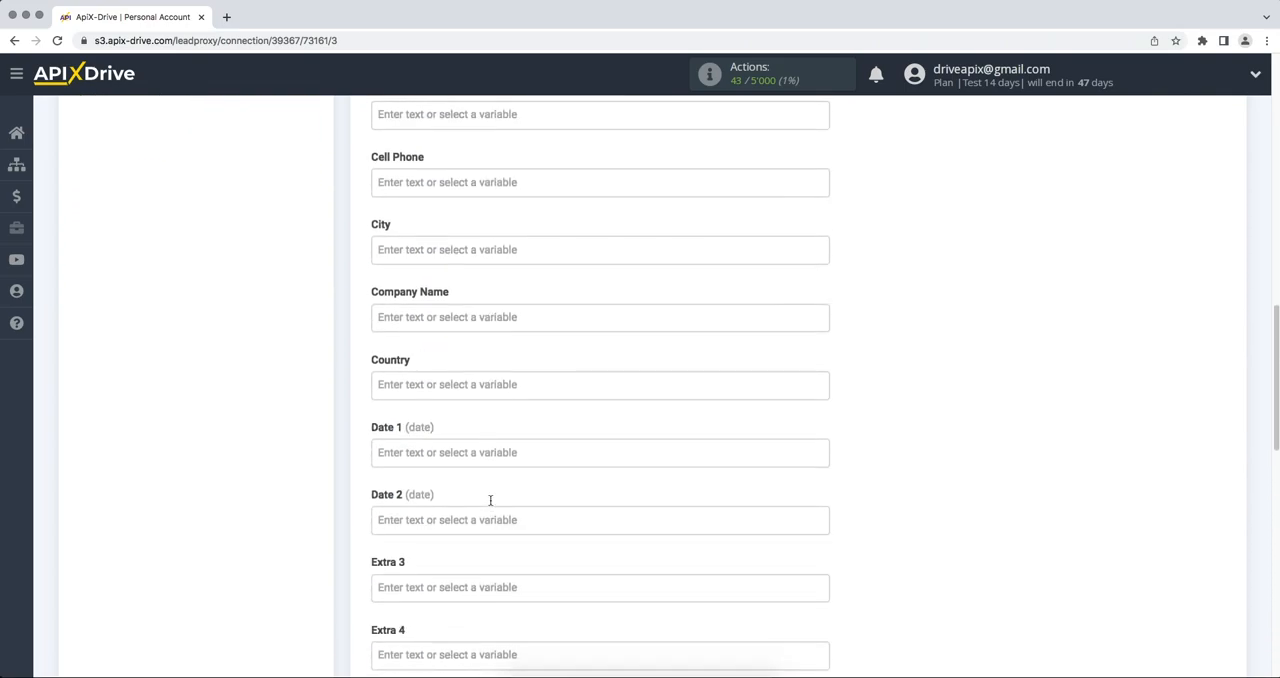
click(471, 546)
scroll(471, 549, down, 4)
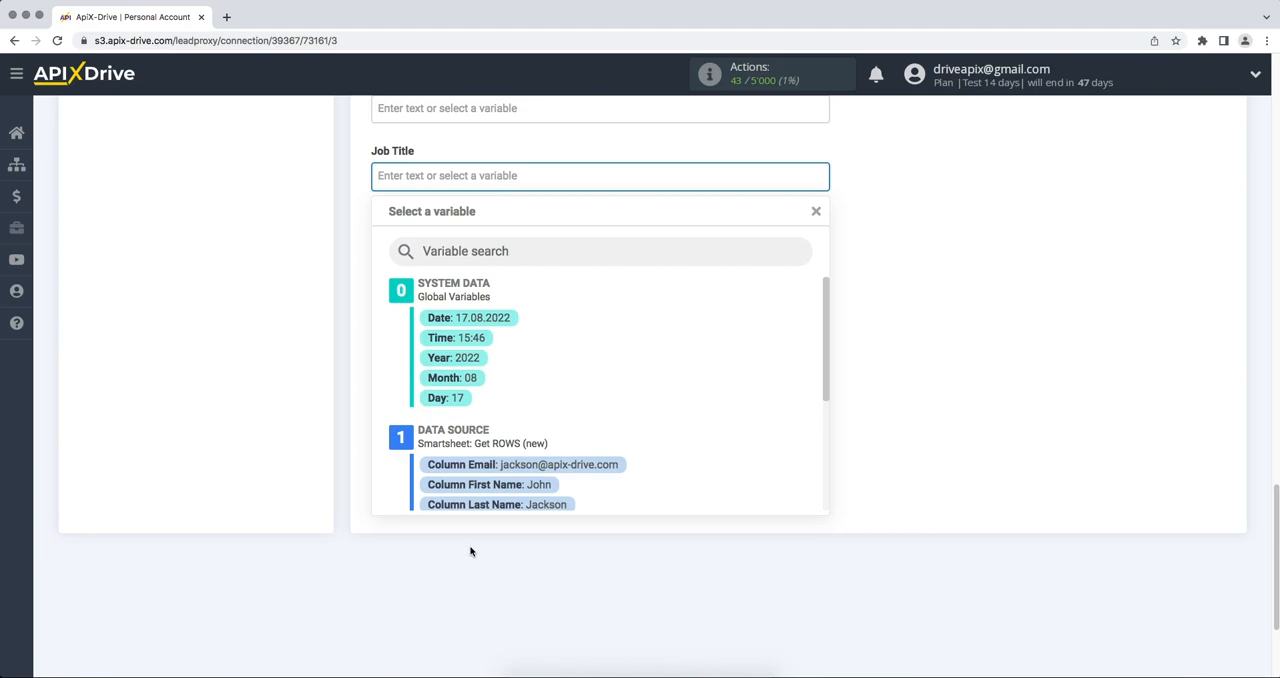
text(New)
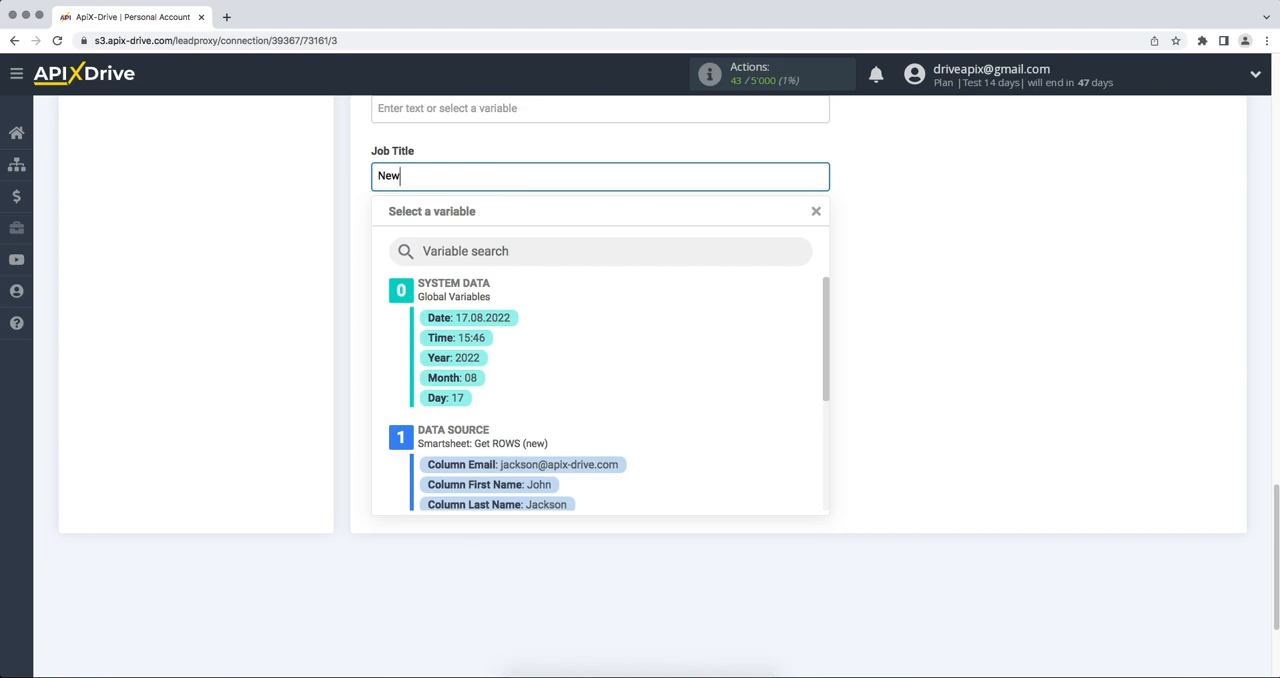
text( row from Smartsheet)
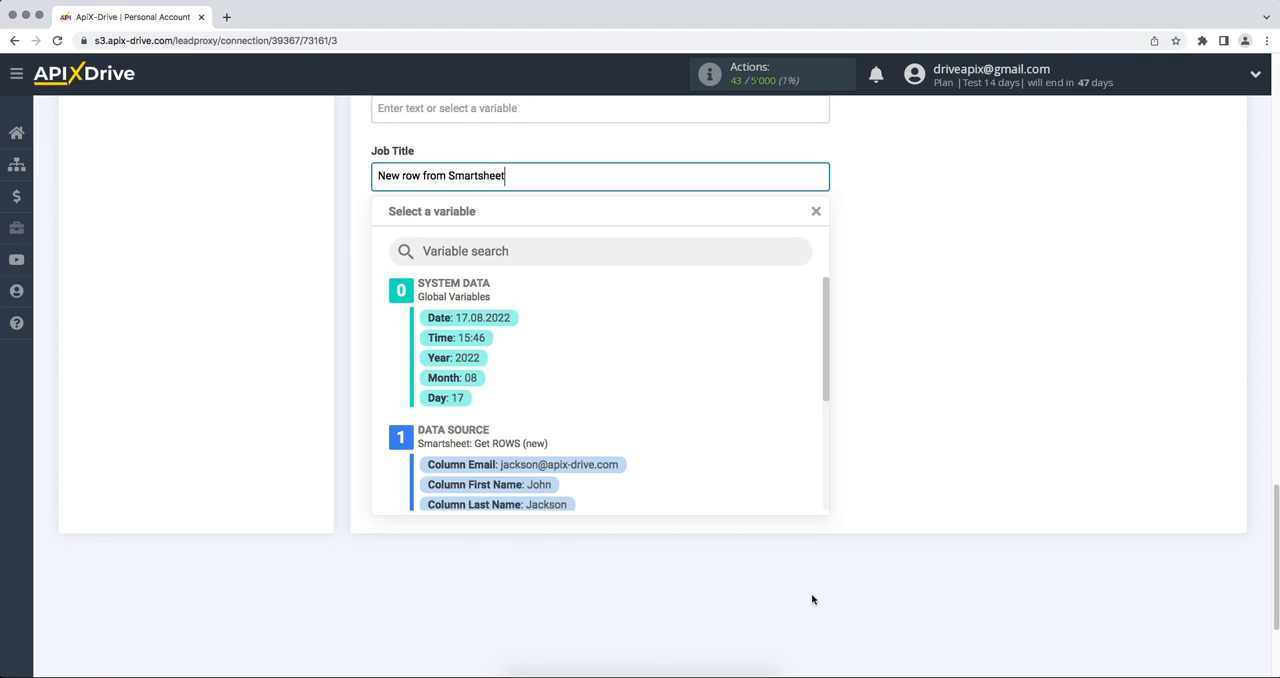
click(1012, 472)
Map the Phone field to the Smartsheet Phone column and continue to the destination test.
click(691, 311)
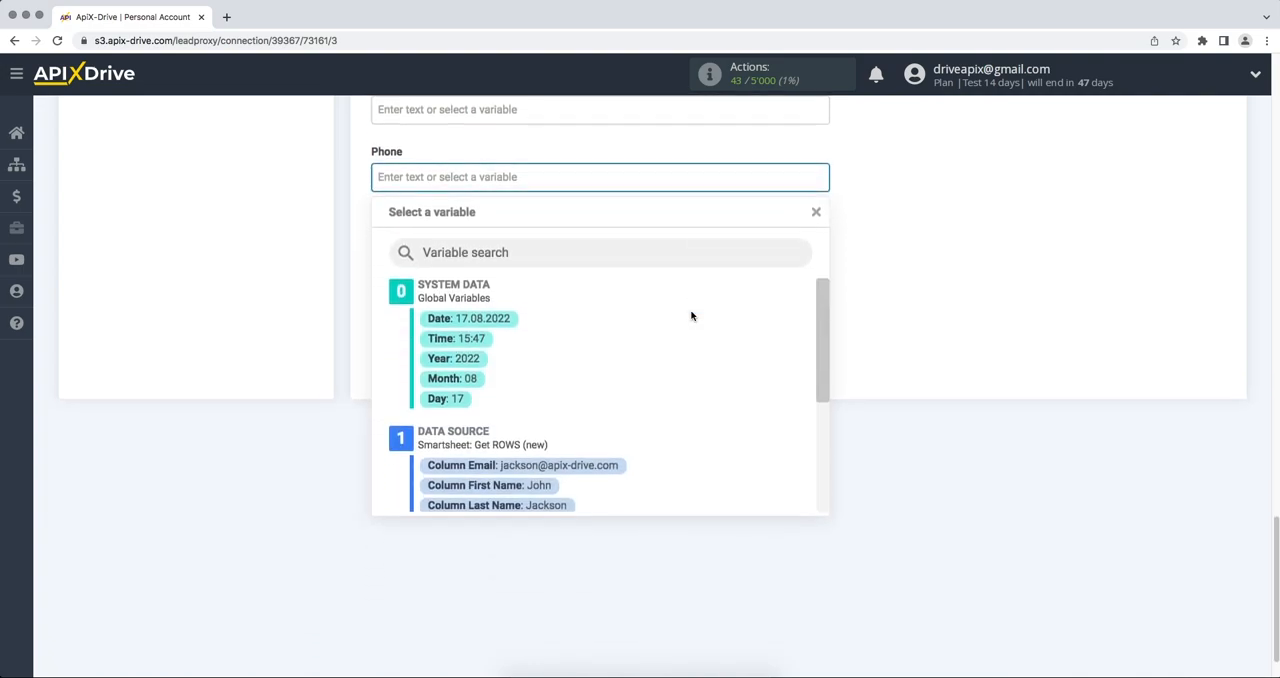
drag(820, 316, 823, 374)
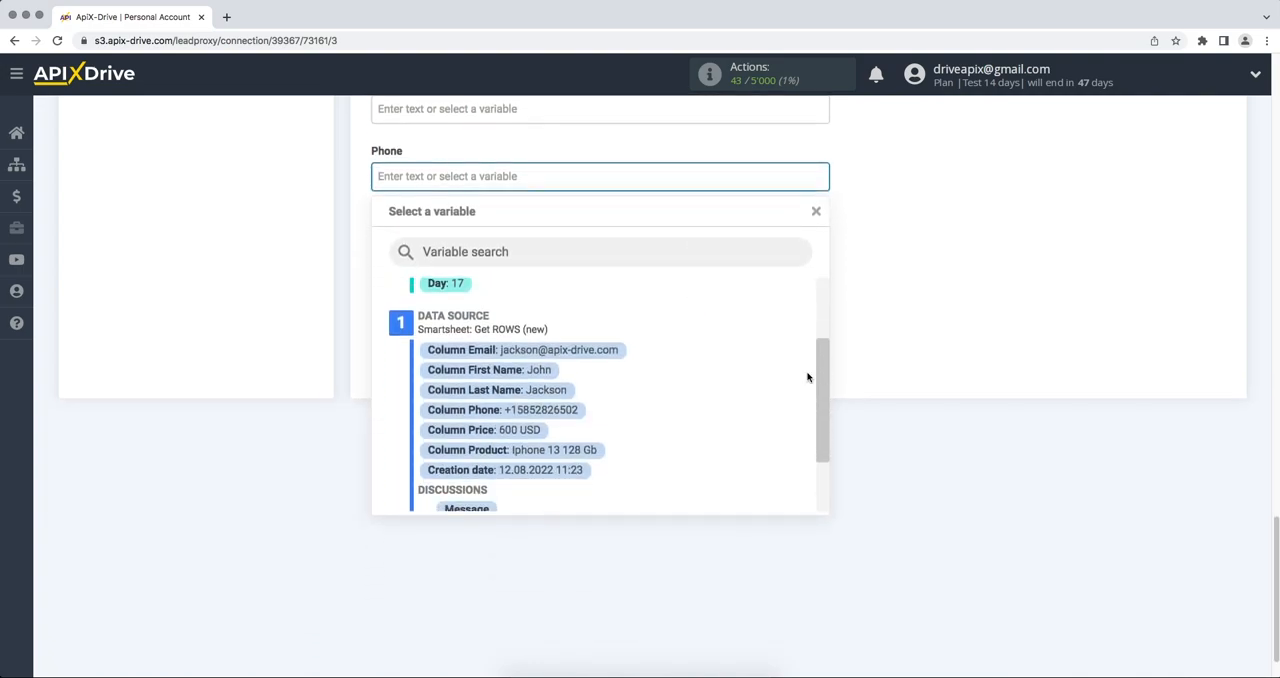
click(580, 408)
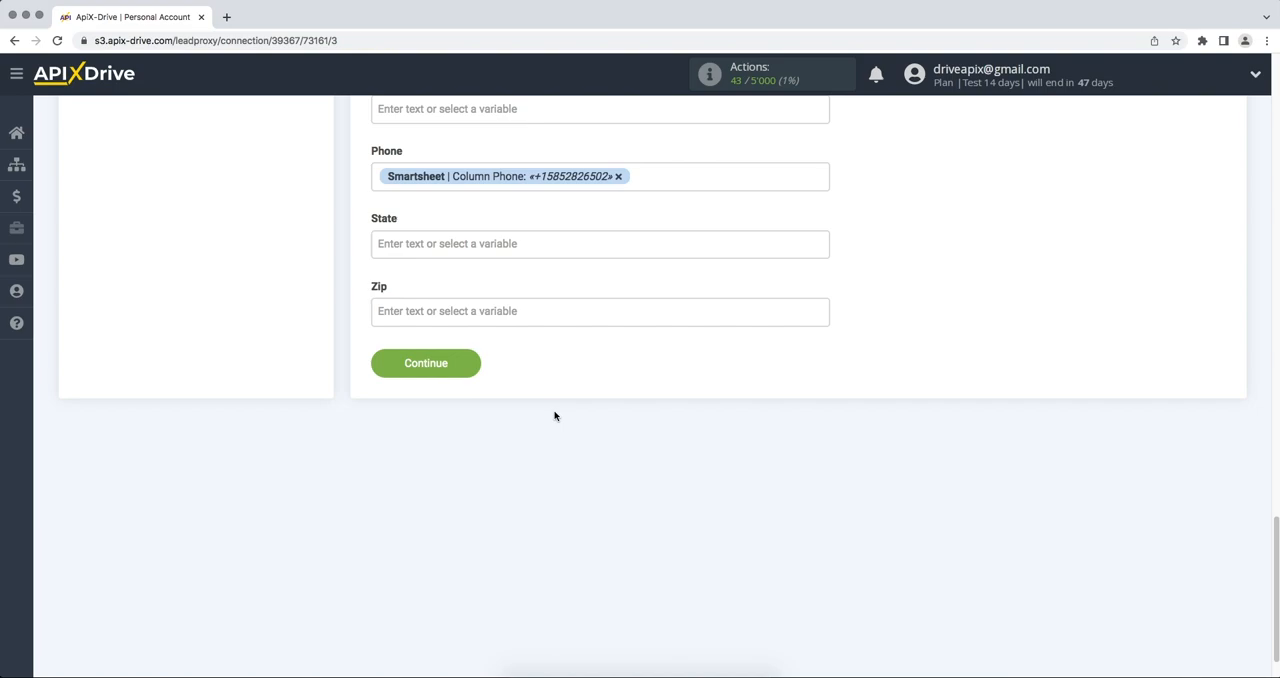
click(413, 370)
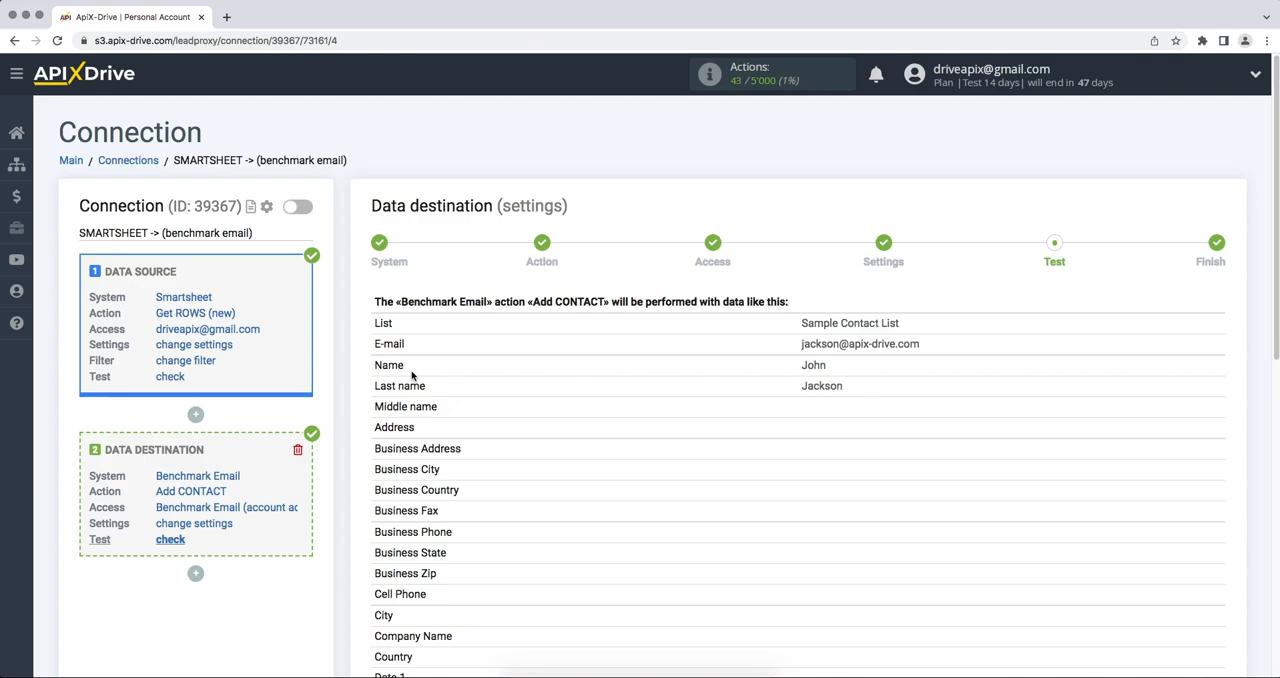
Send test data to Benchmark Email and check the added contact's details there.
scroll(411, 375, down, 5)
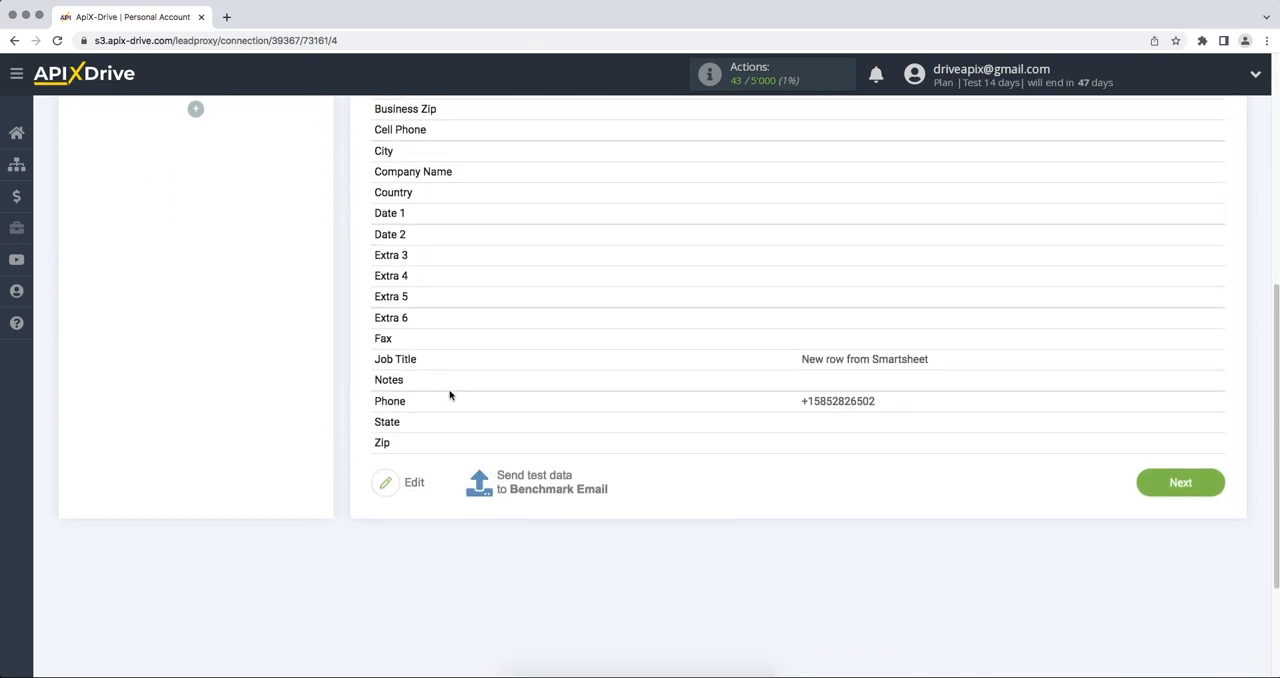
click(522, 481)
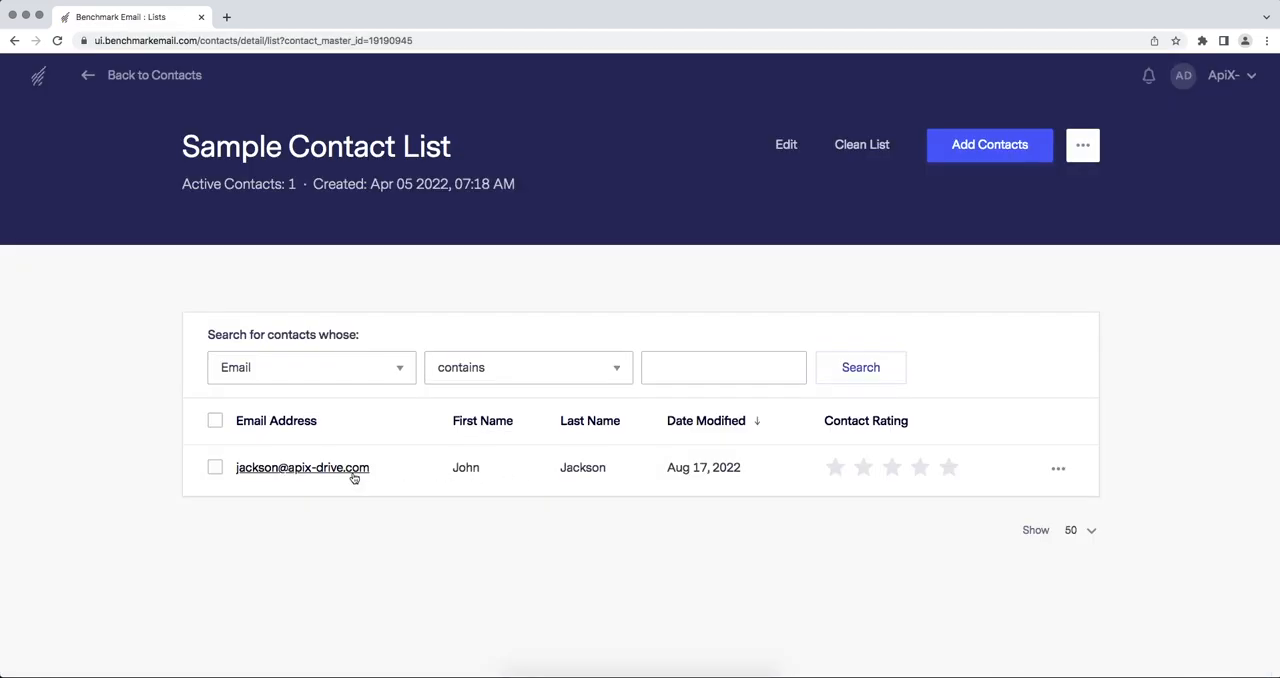
click(353, 477)
scroll(353, 477, down, 8)
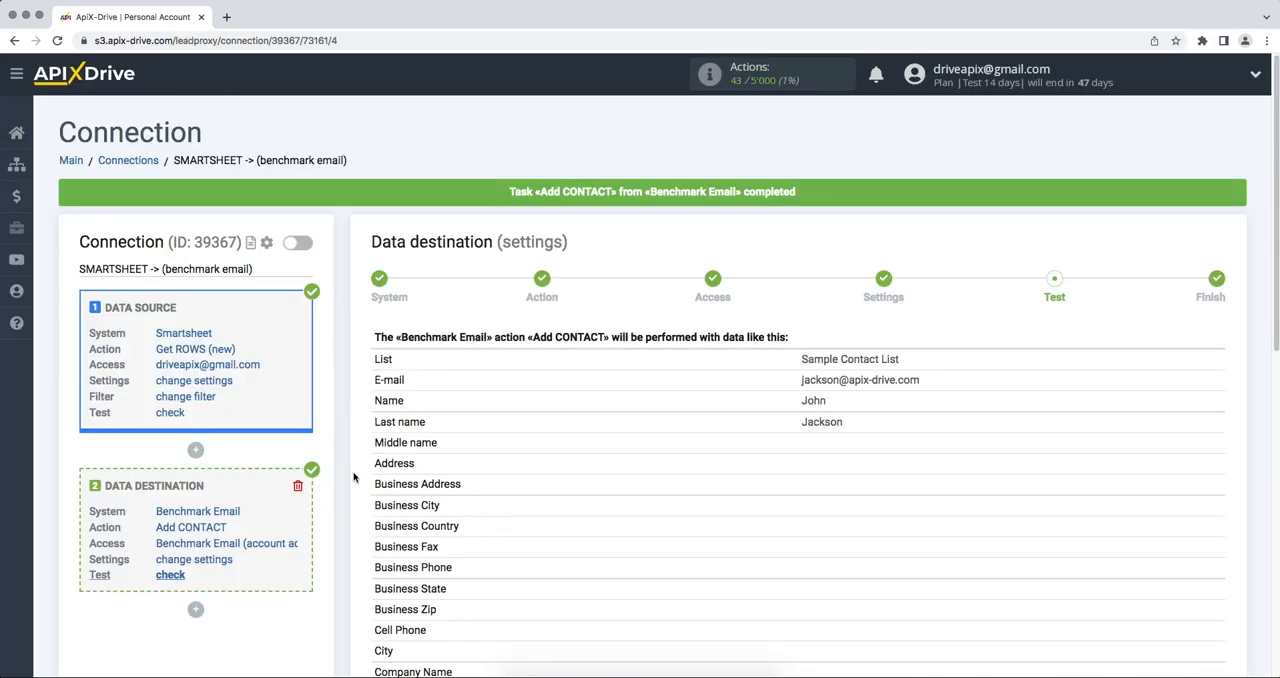
Finish the data destination setup in ApiX-Drive and enable automatic updates for the connection.
scroll(353, 477, down, 6)
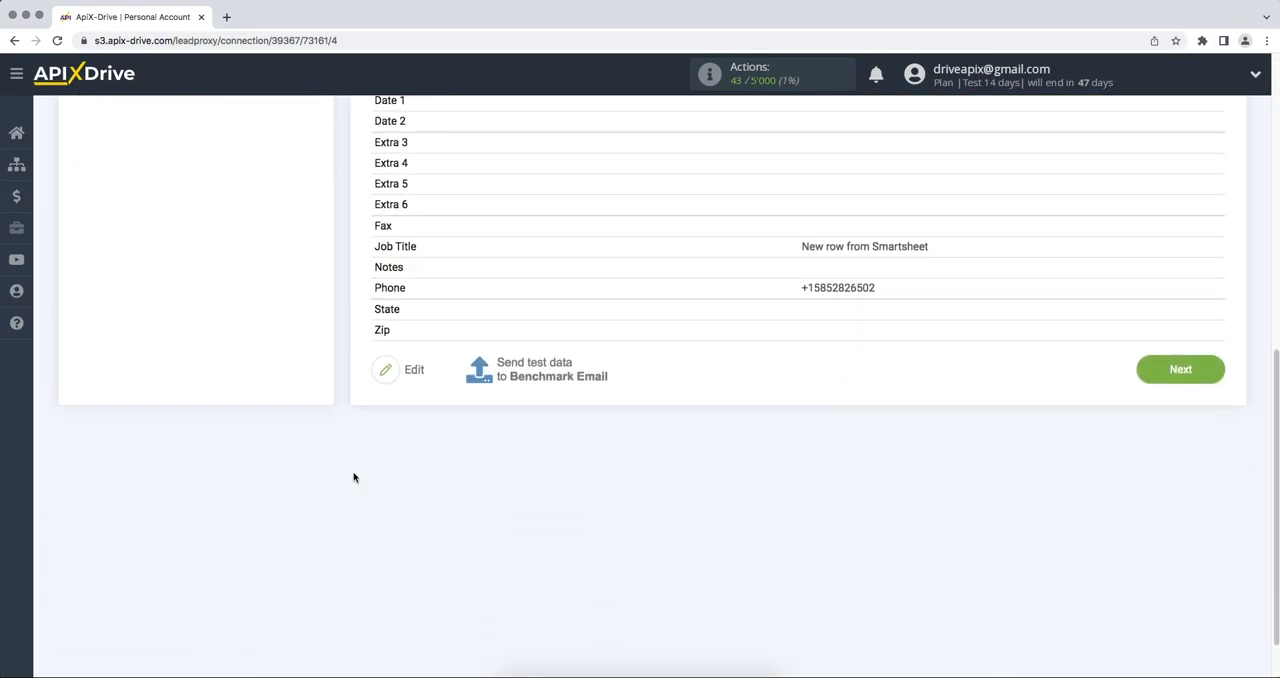
click(1155, 371)
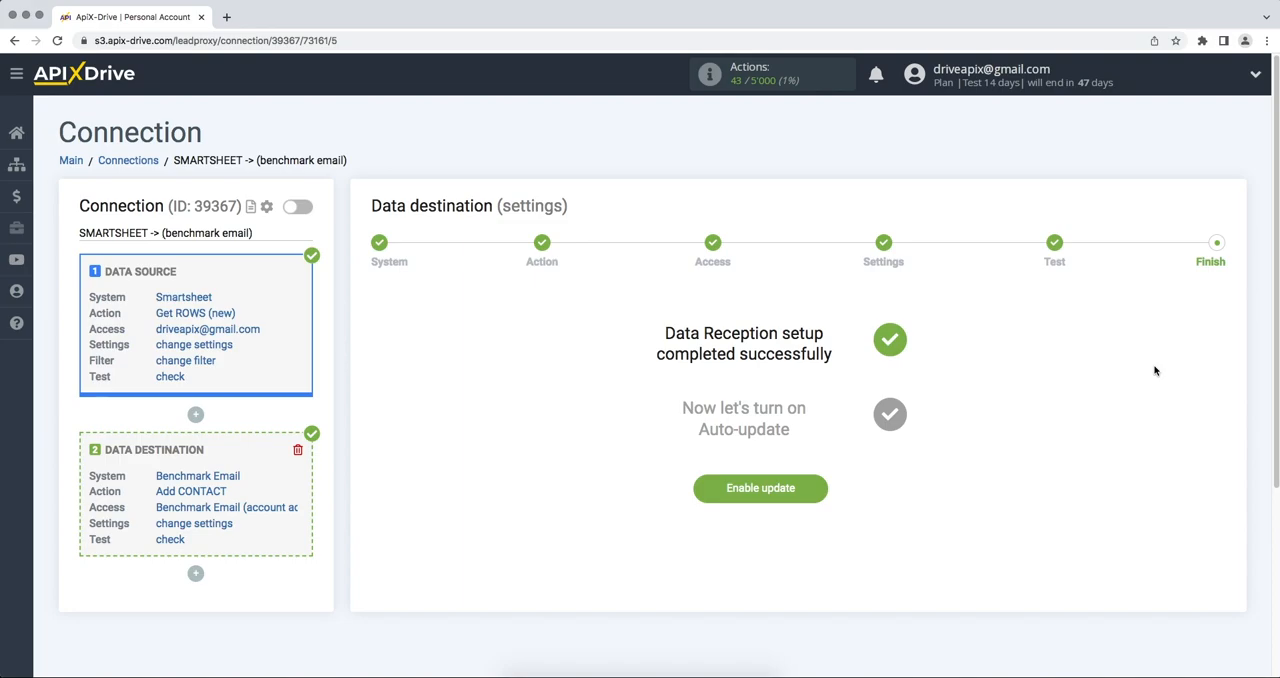
click(797, 493)
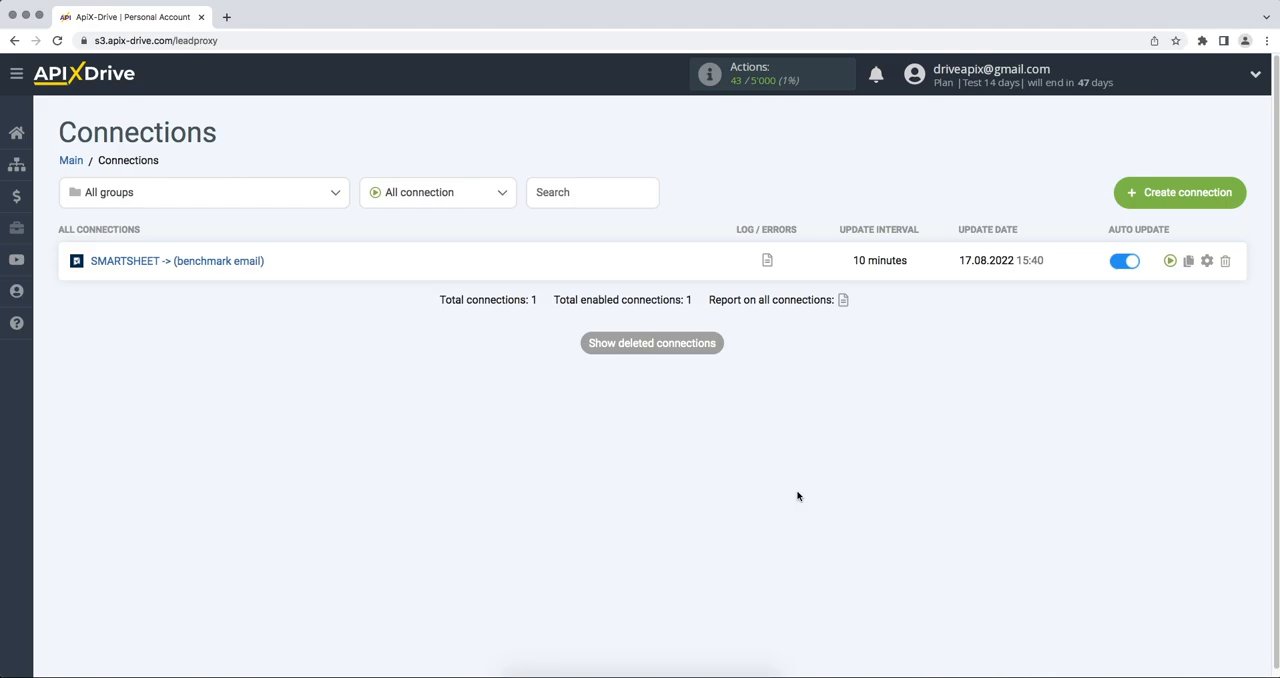
Set the update interval of the SMARTSHEET -> (benchmark email) connection to 5 minutes and save.
click(1208, 262)
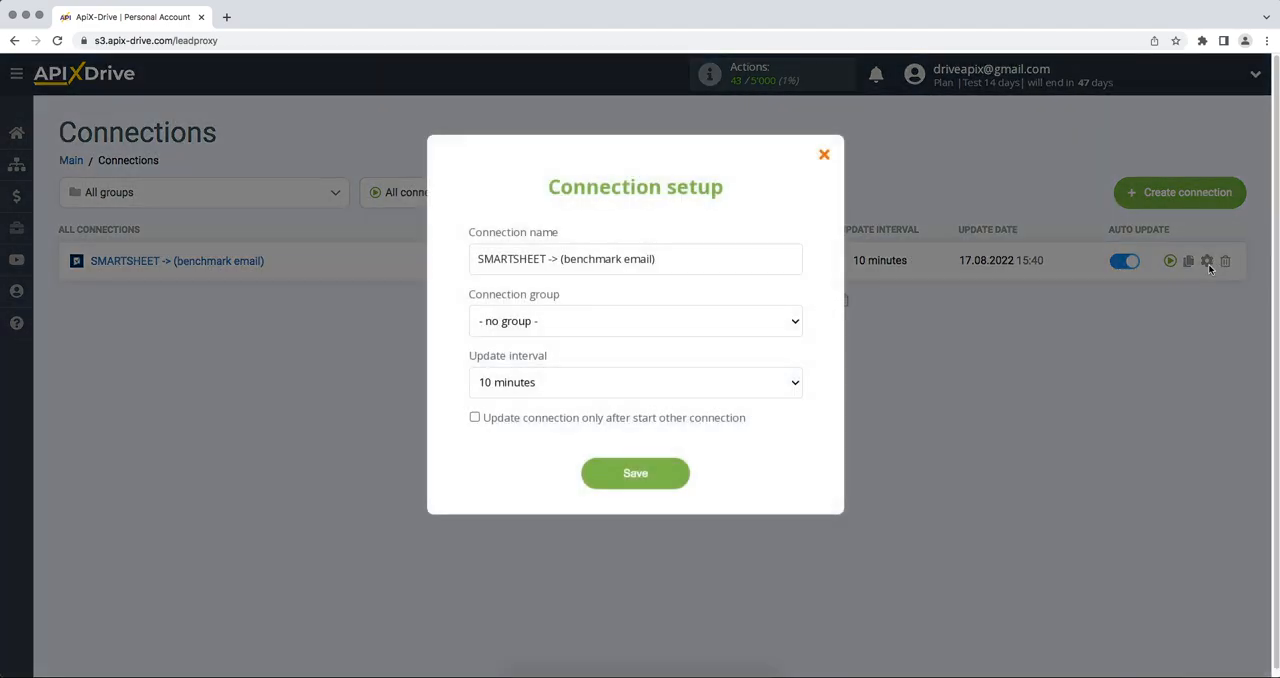
click(792, 390)
click(785, 370)
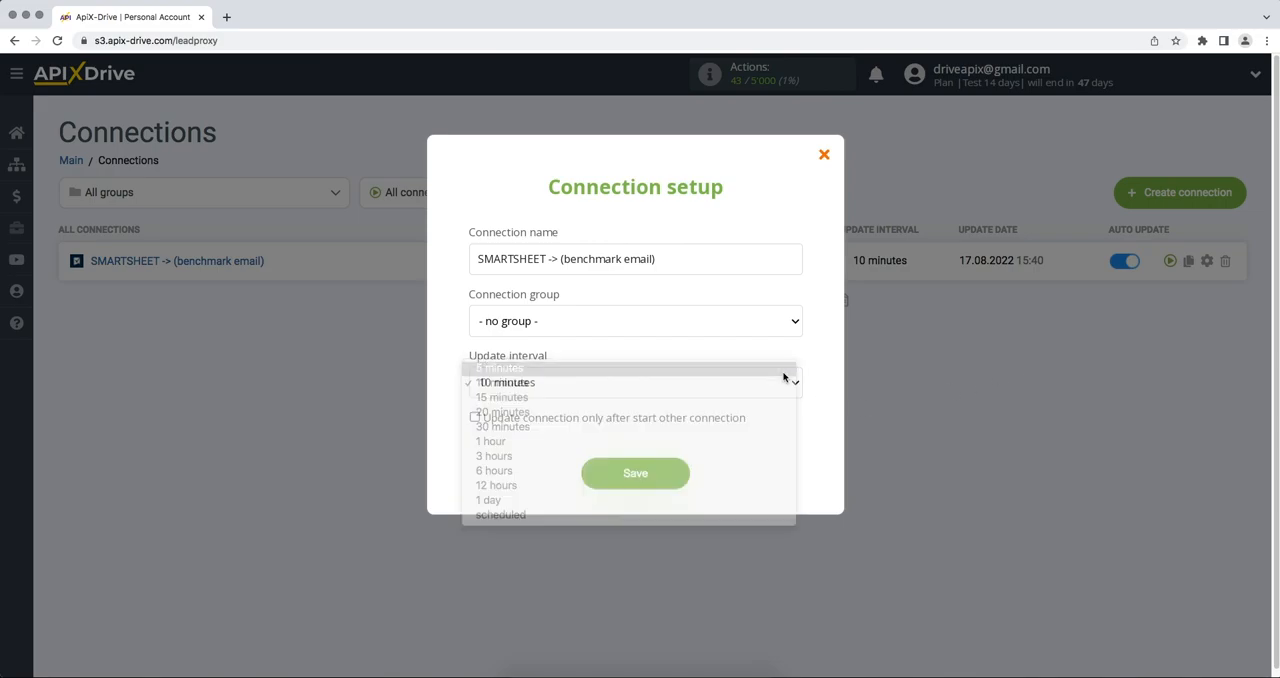
click(614, 470)
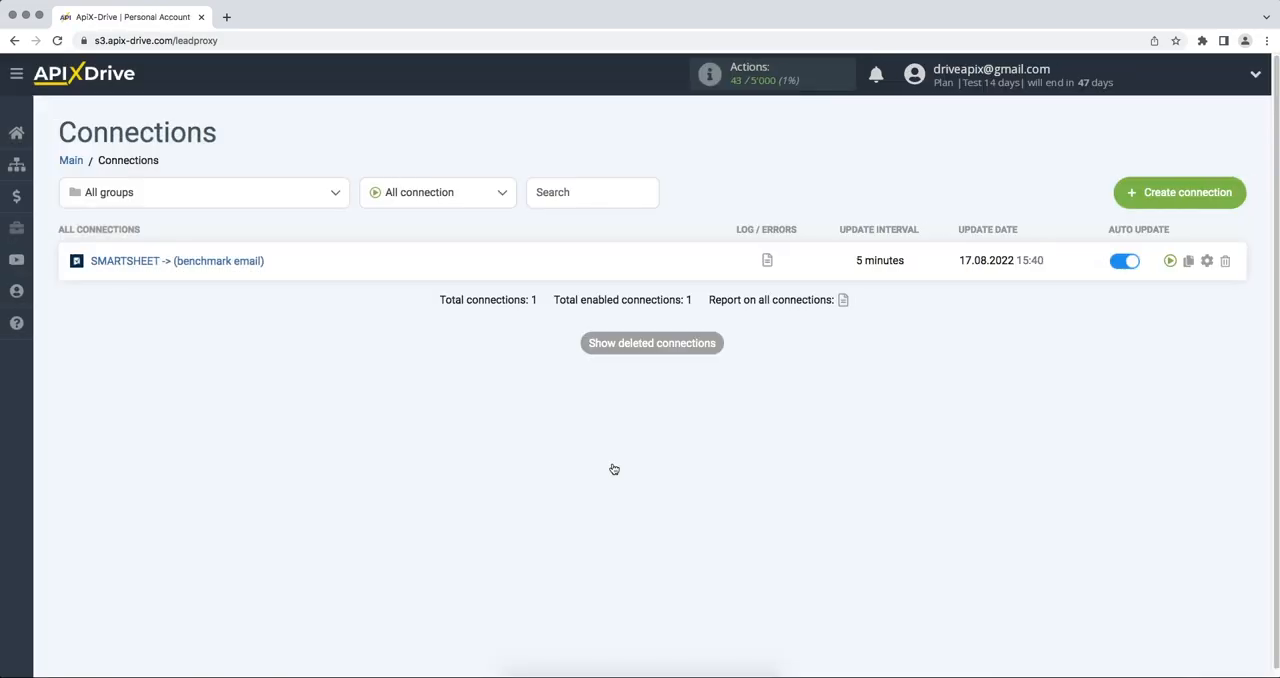